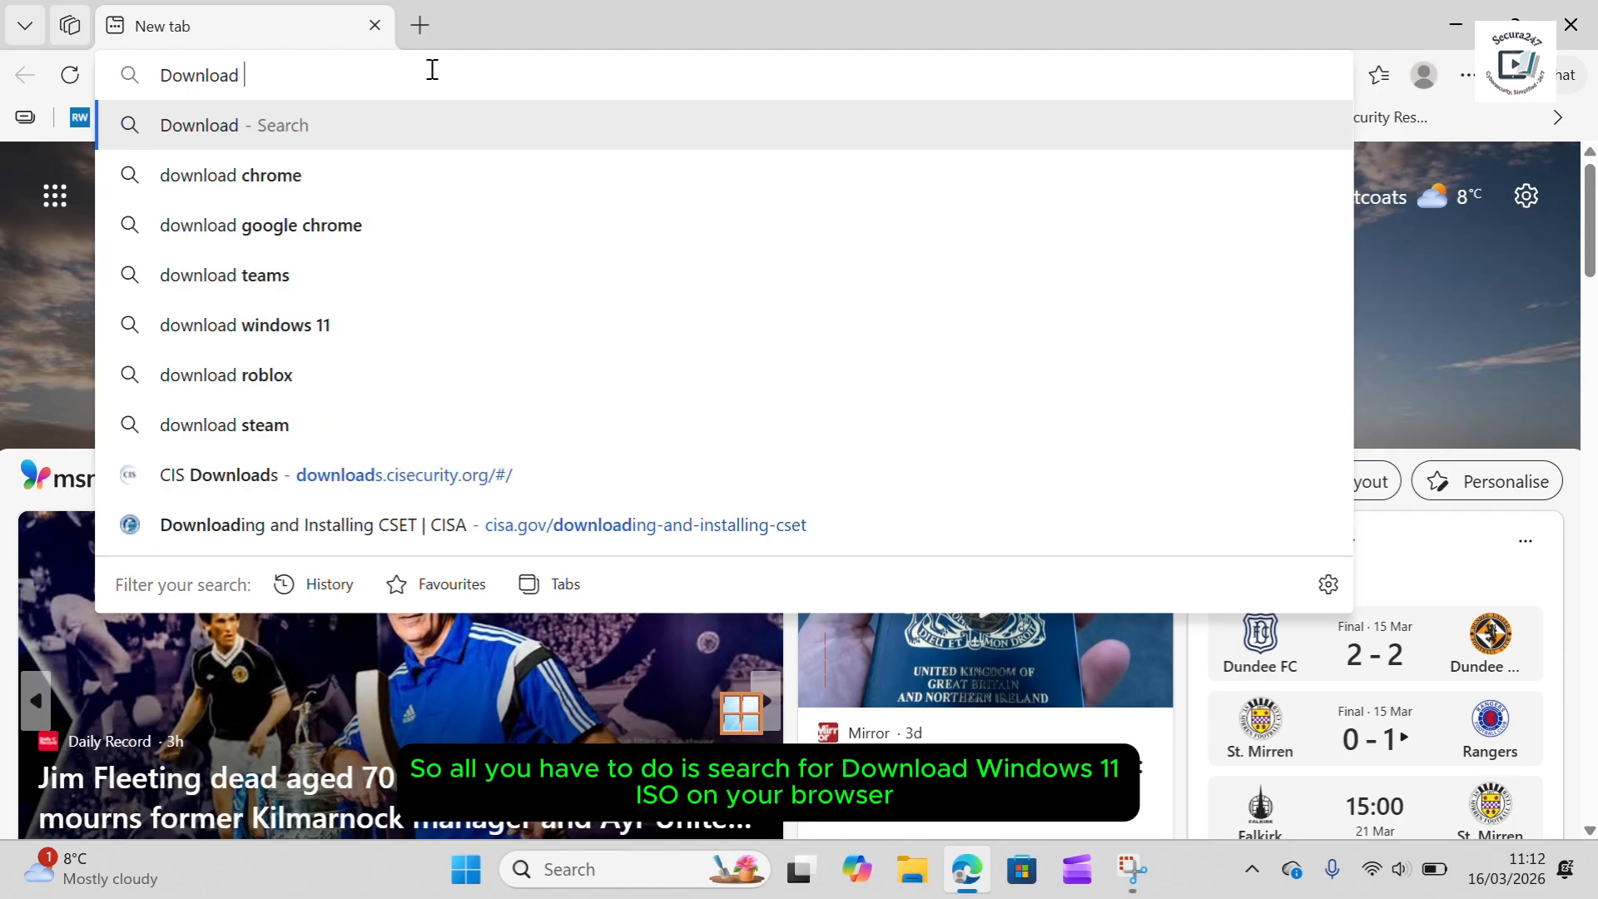
Step: Search the web for "Download Windows 11 ISO", reject the optional cookies, and open Microsoft's Download Windows 11 page
{"action": "type", "text": "Window "}
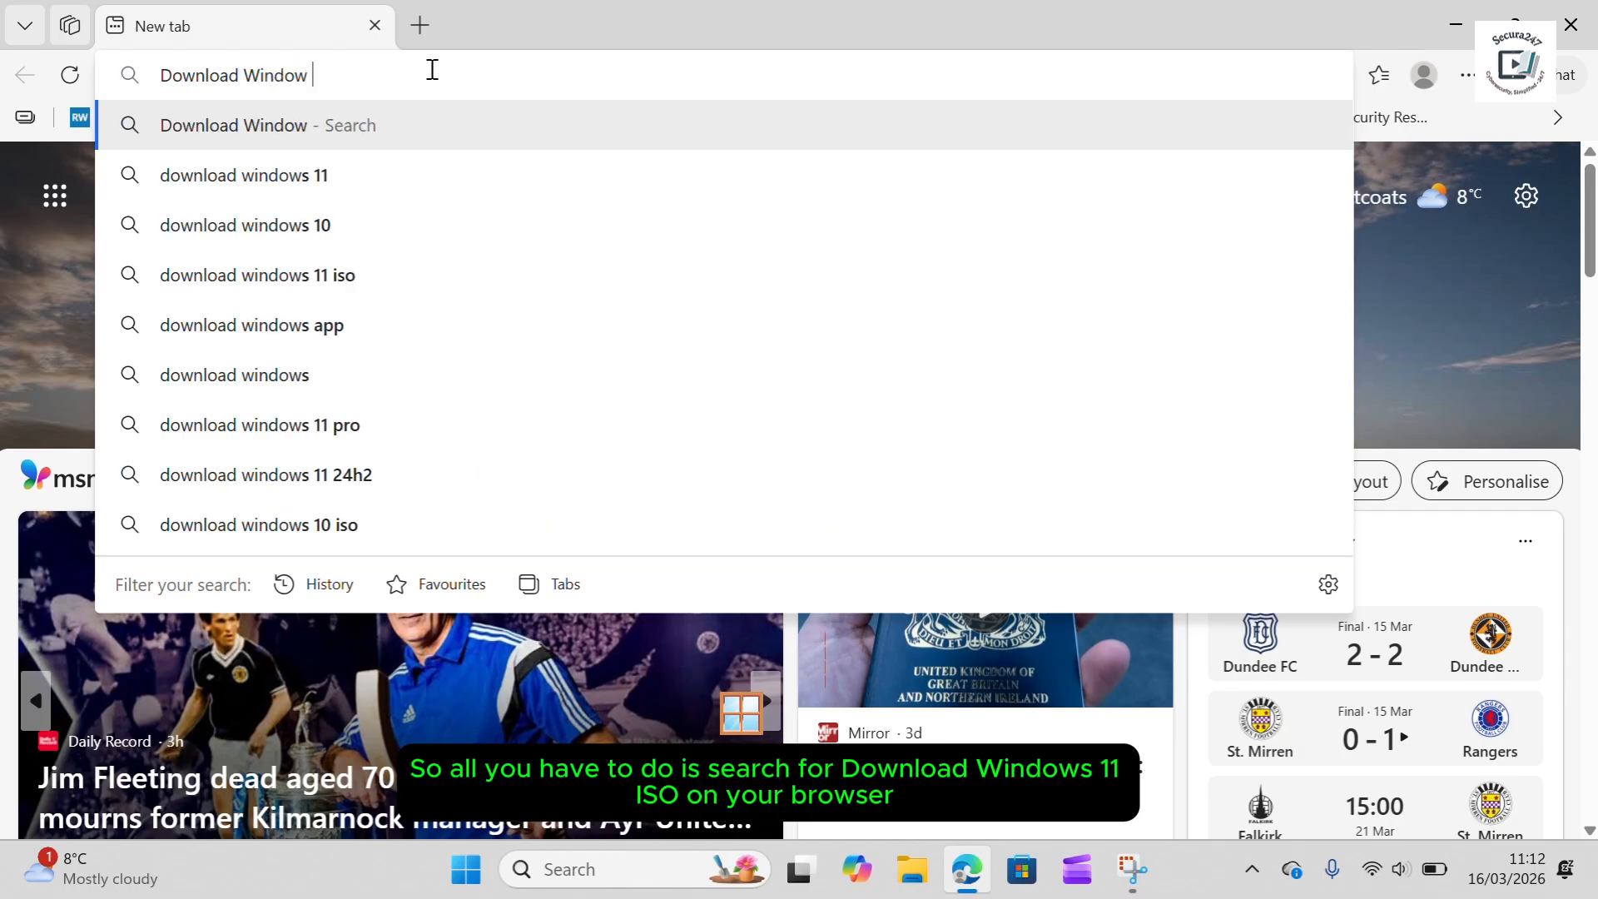
{"action": "type", "text": "s 11 ISO"}
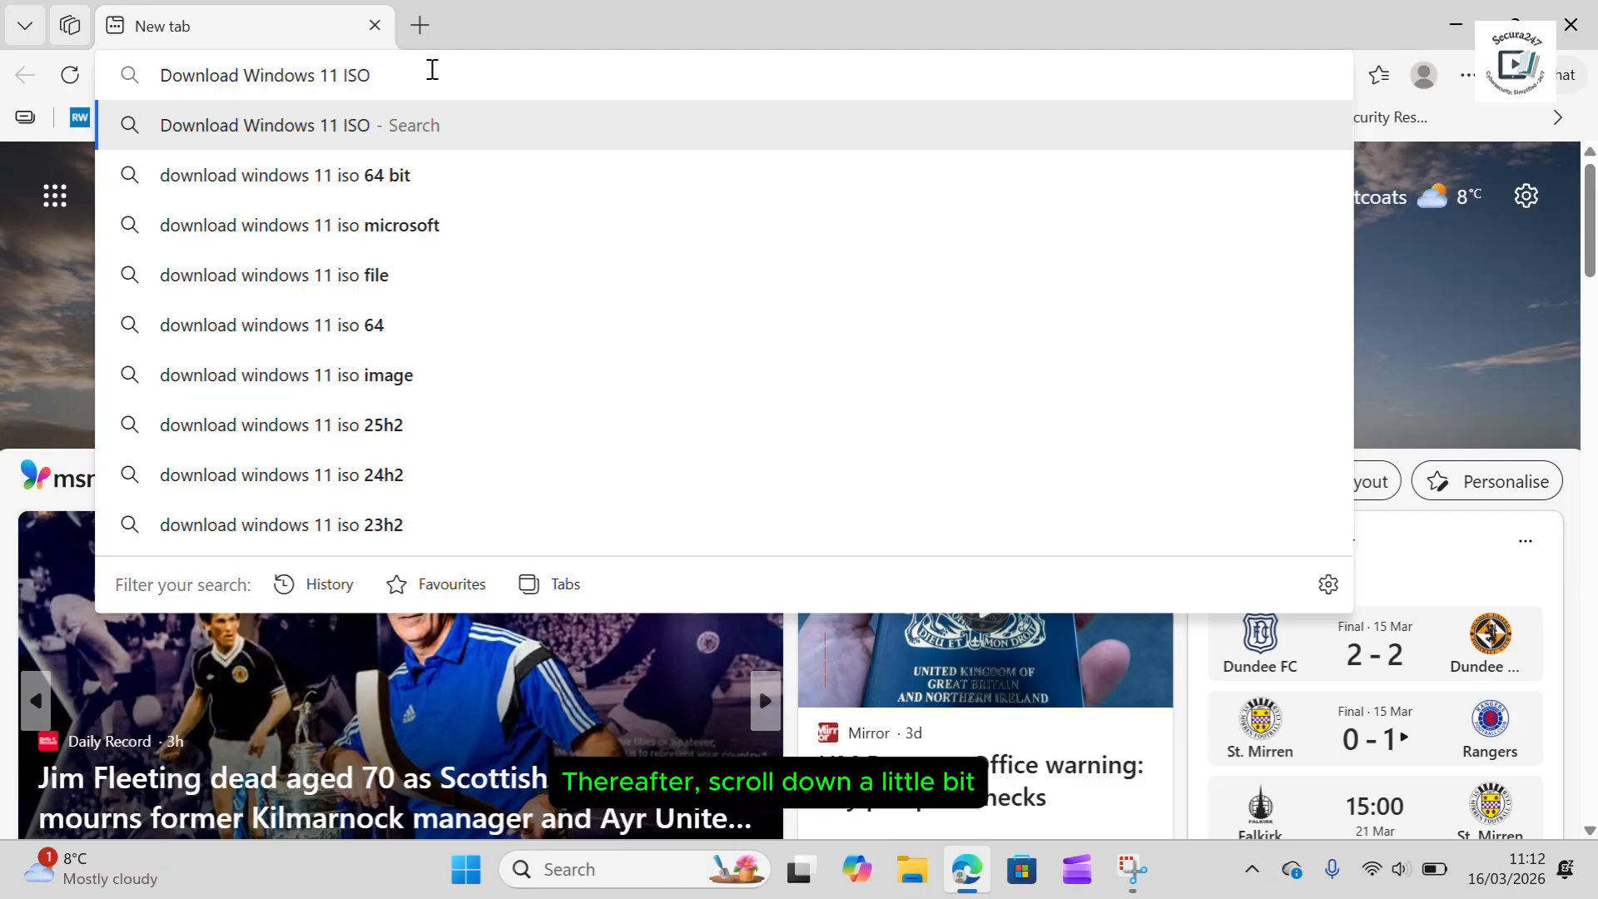
{"action": "key", "text": "Return"}
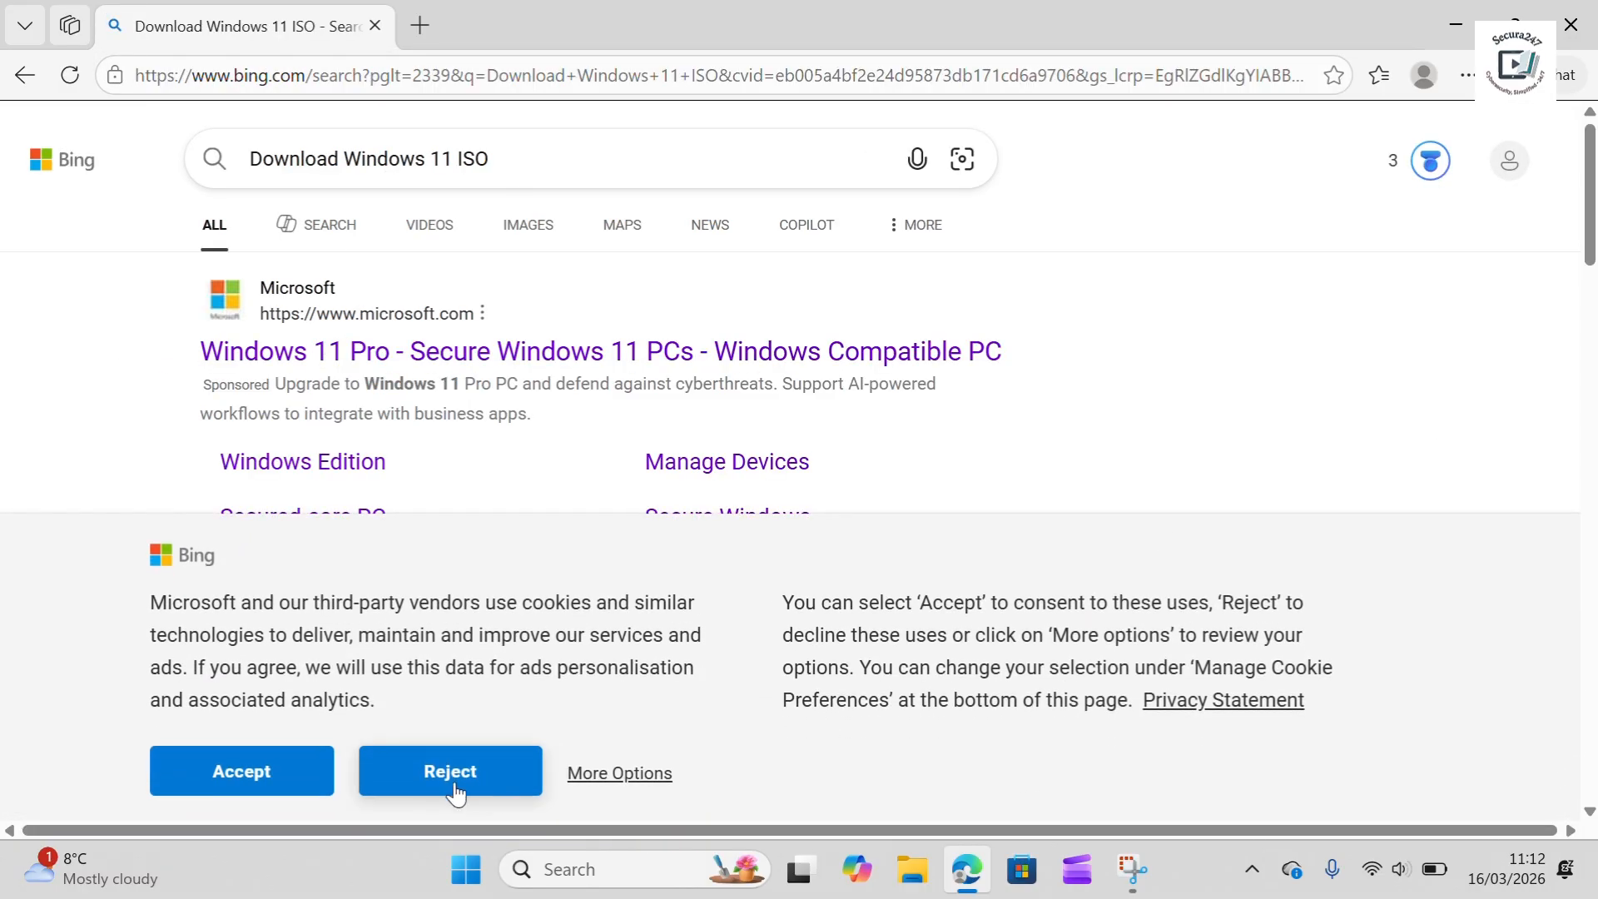
{"action": "left_click", "coordinate": [456, 785]}
{"action": "scroll", "coordinate": [1468, 319], "scroll_direction": "down", "scroll_amount": 5}
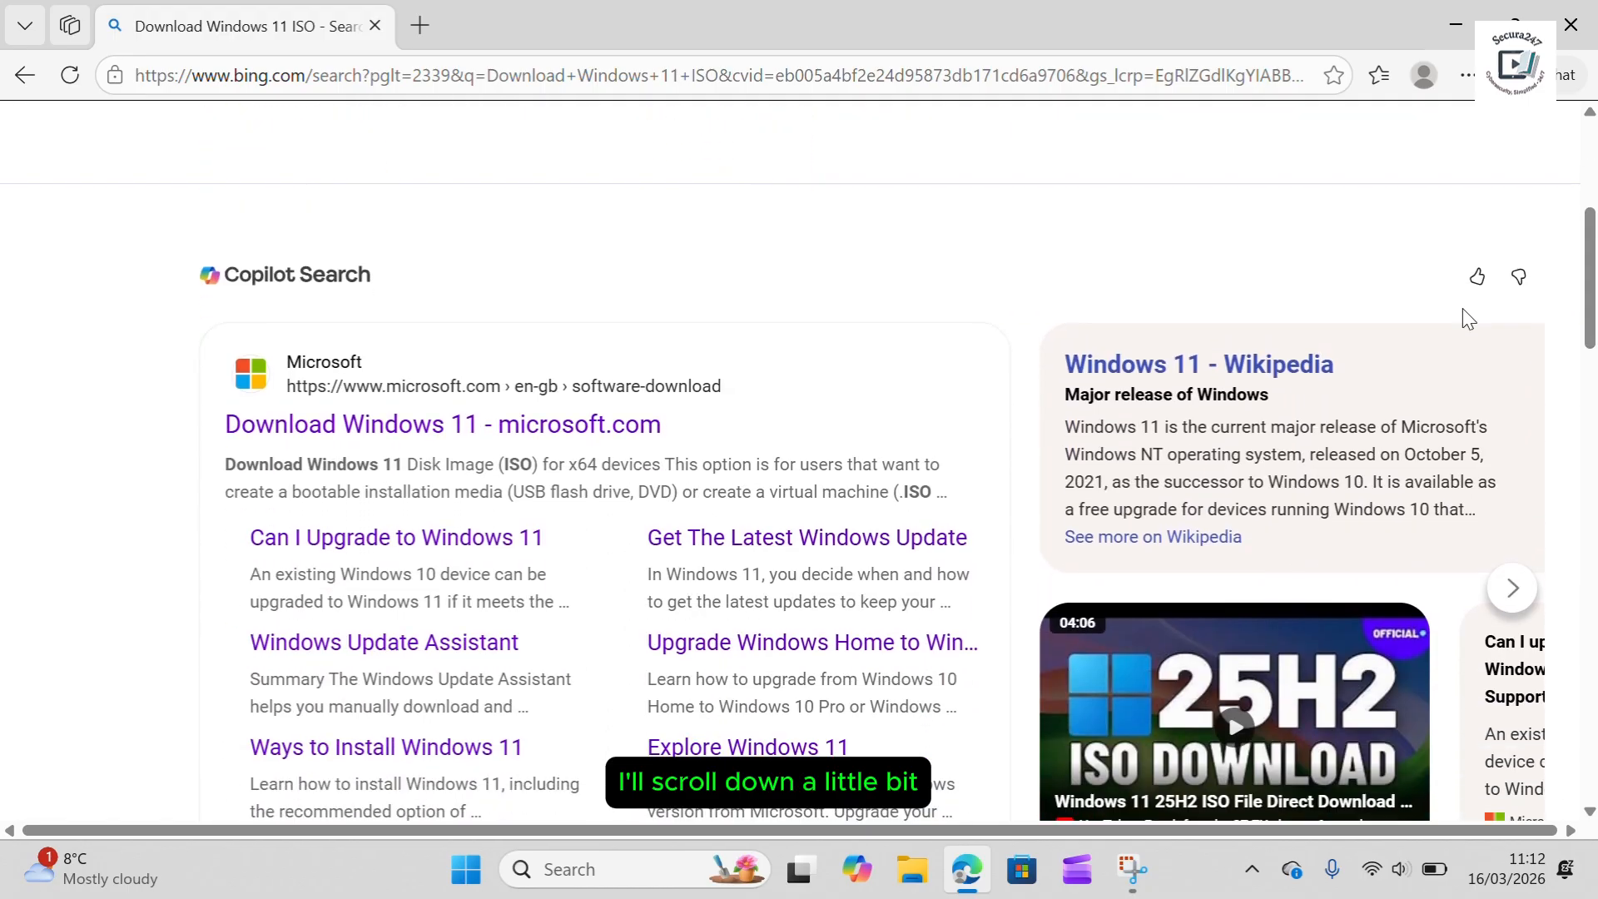
{"action": "left_click", "coordinate": [431, 424]}
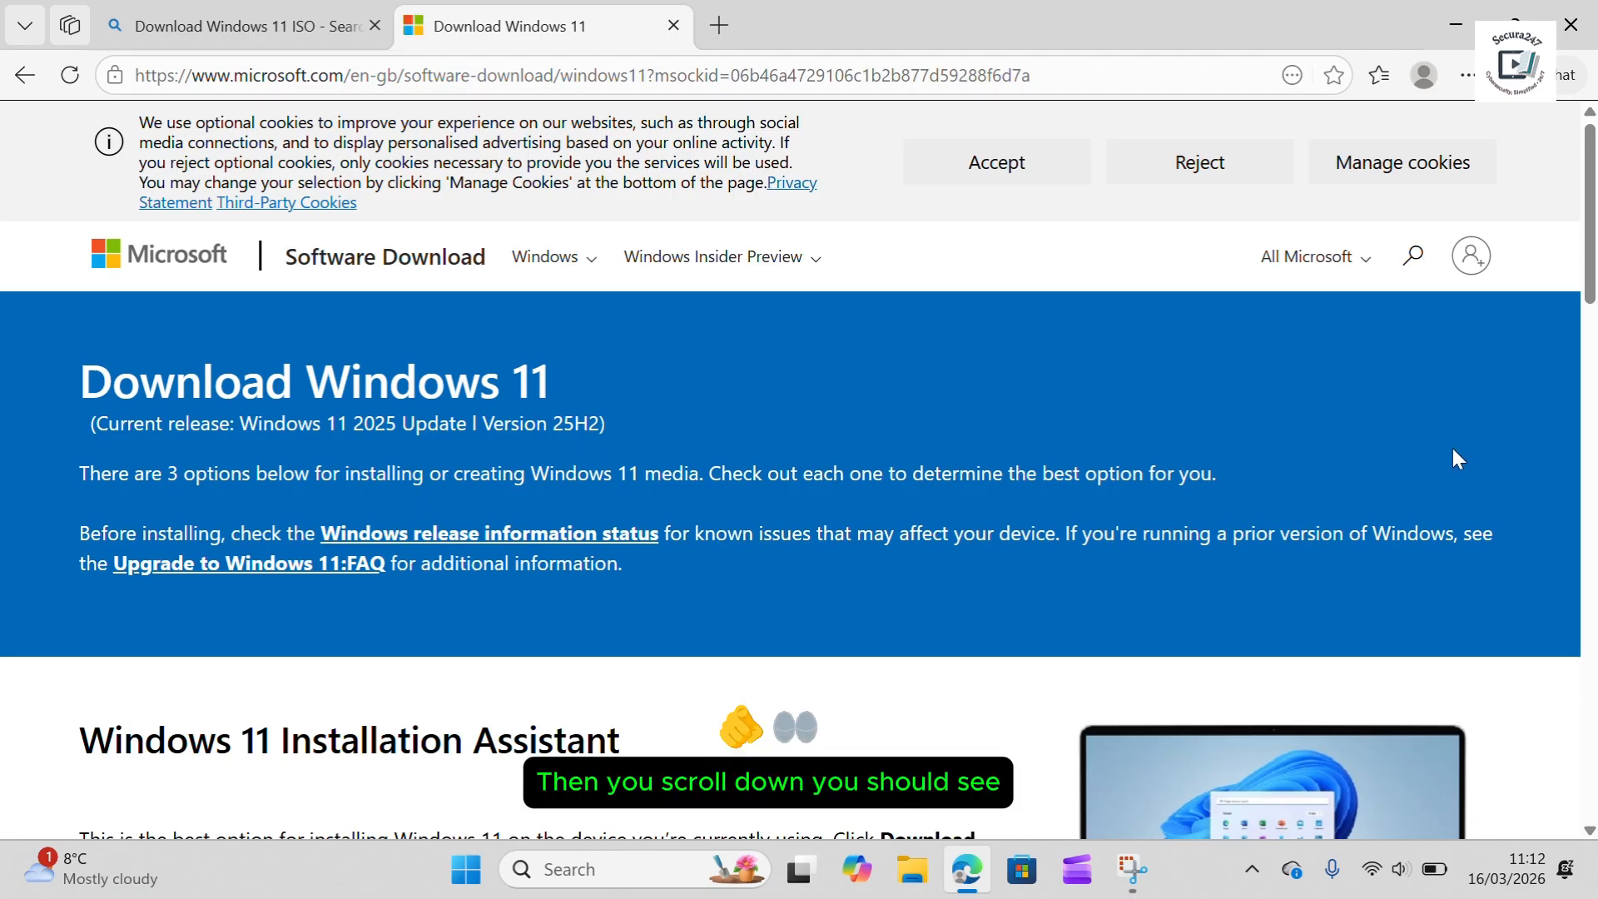
Step: Choose Windows 11 (multi-edition ISO for x64 devices) as the disk image to download
{"action": "scroll", "coordinate": [799, 466], "scroll_direction": "down", "scroll_amount": 12}
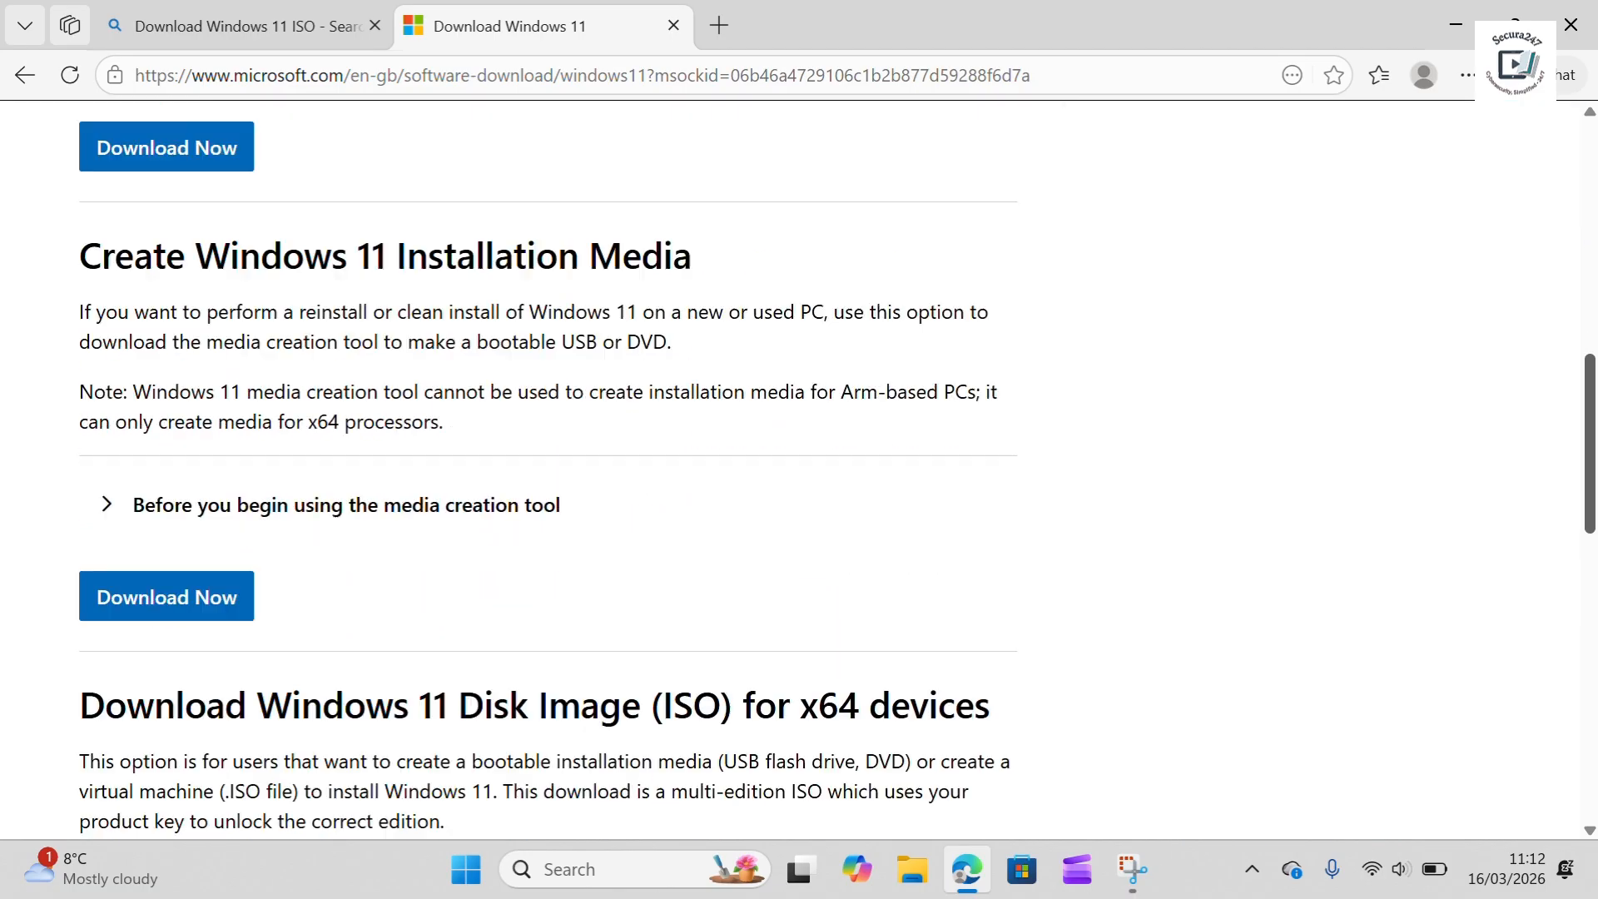
{"action": "scroll", "coordinate": [799, 466], "scroll_direction": "down", "scroll_amount": 5}
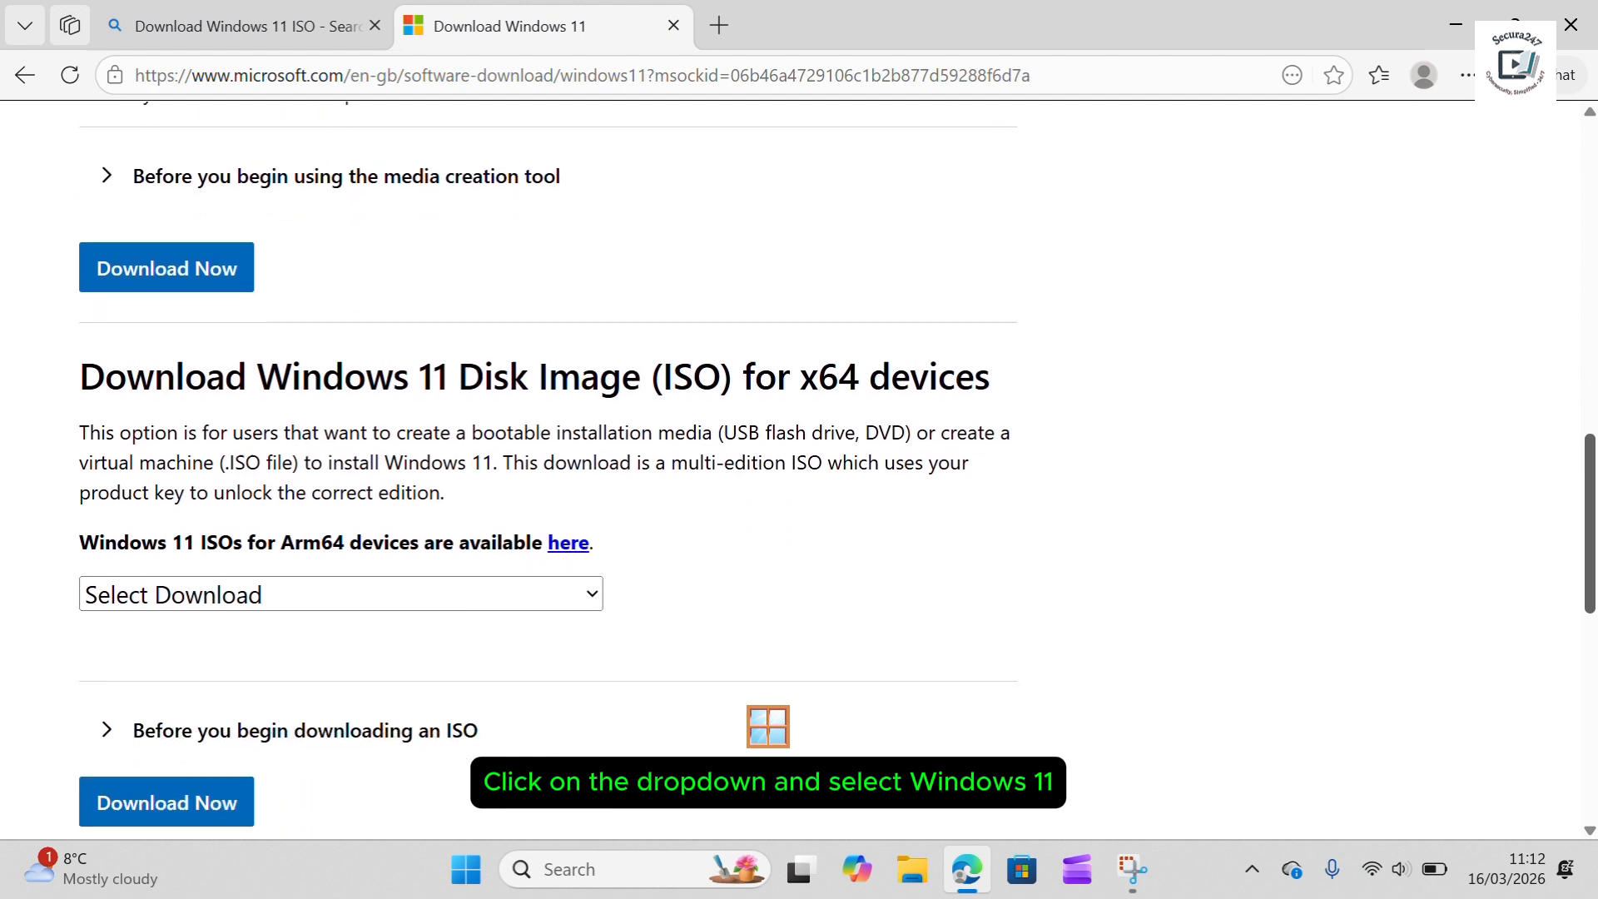
{"action": "left_click", "coordinate": [583, 422]}
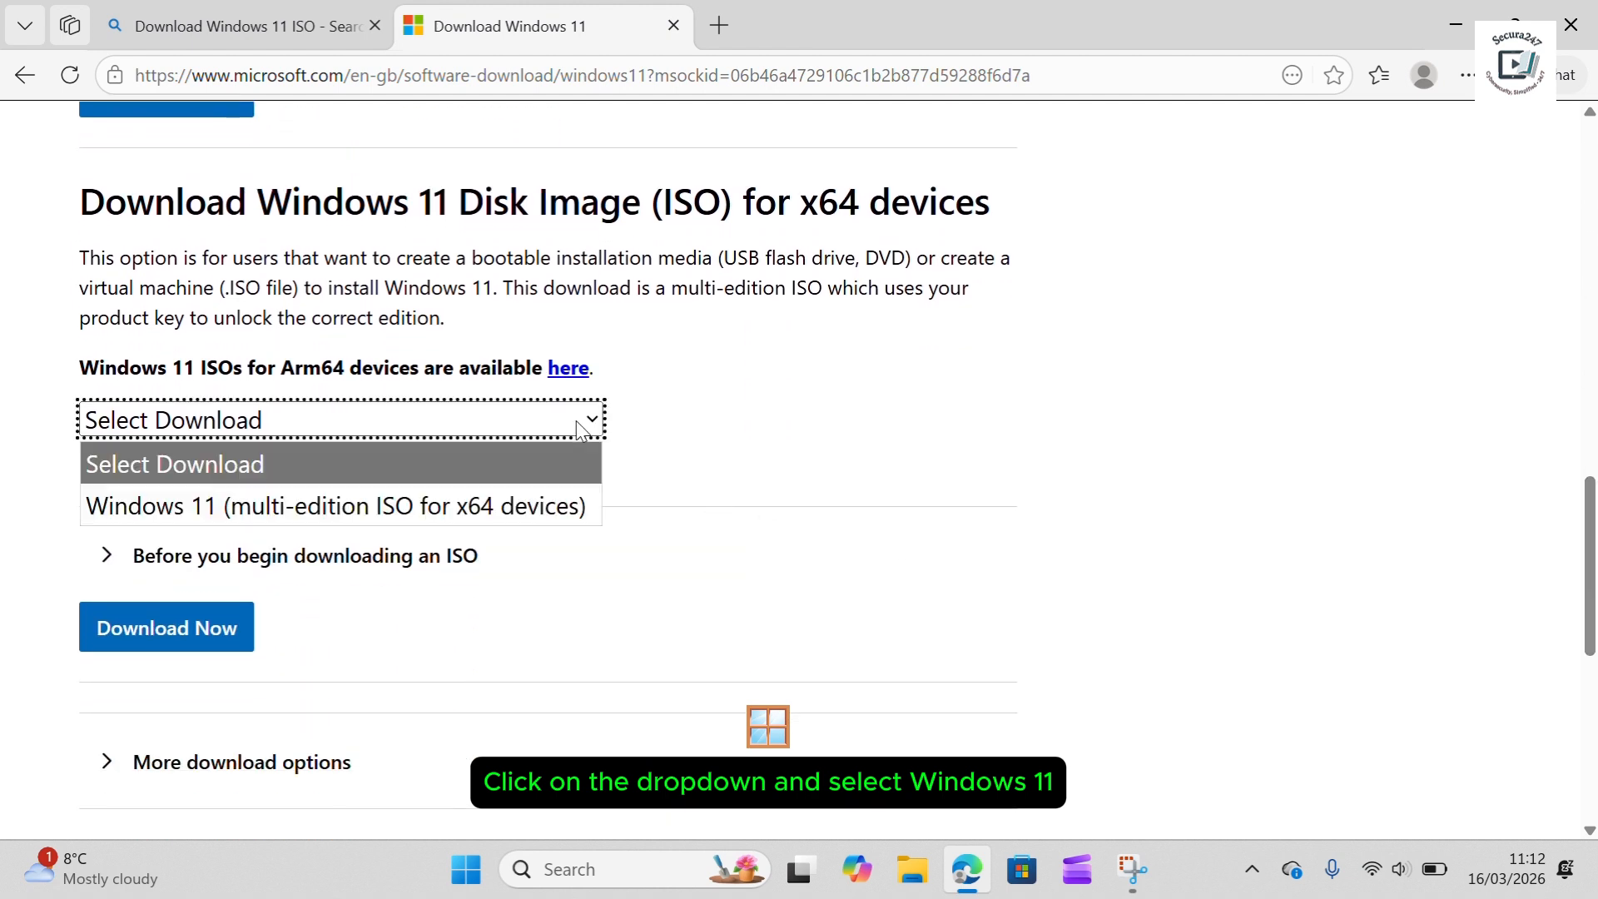
{"action": "left_click", "coordinate": [204, 508]}
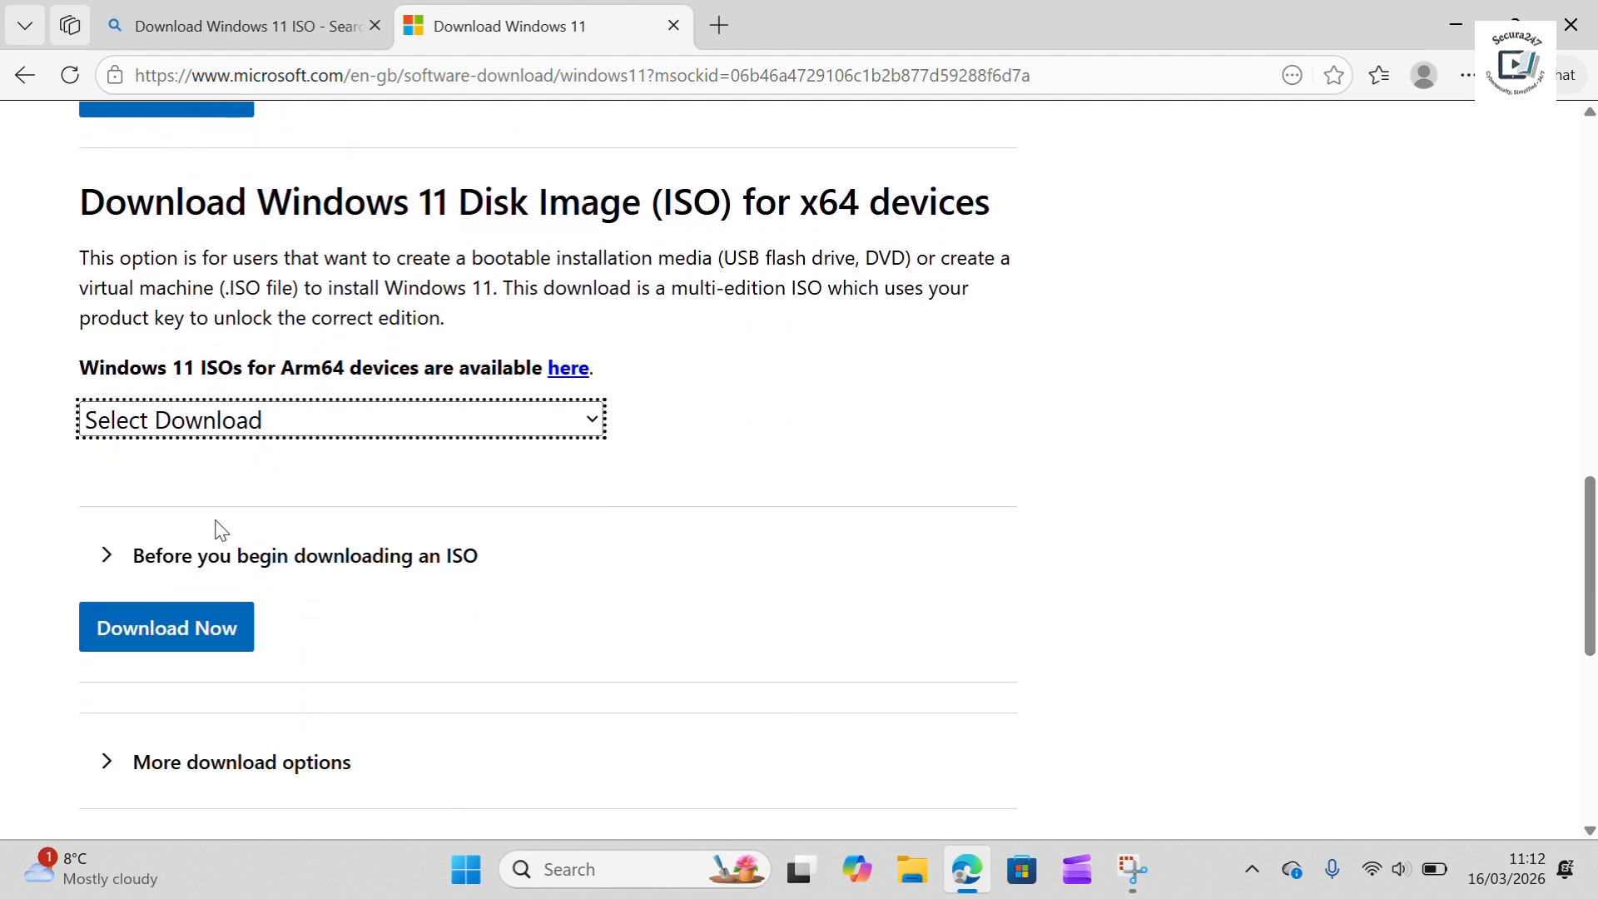
Step: Review the prerequisites under "Before you begin downloading an ISO" and collapse the section again
{"action": "left_click", "coordinate": [111, 574]}
{"action": "left_click", "coordinate": [112, 574]}
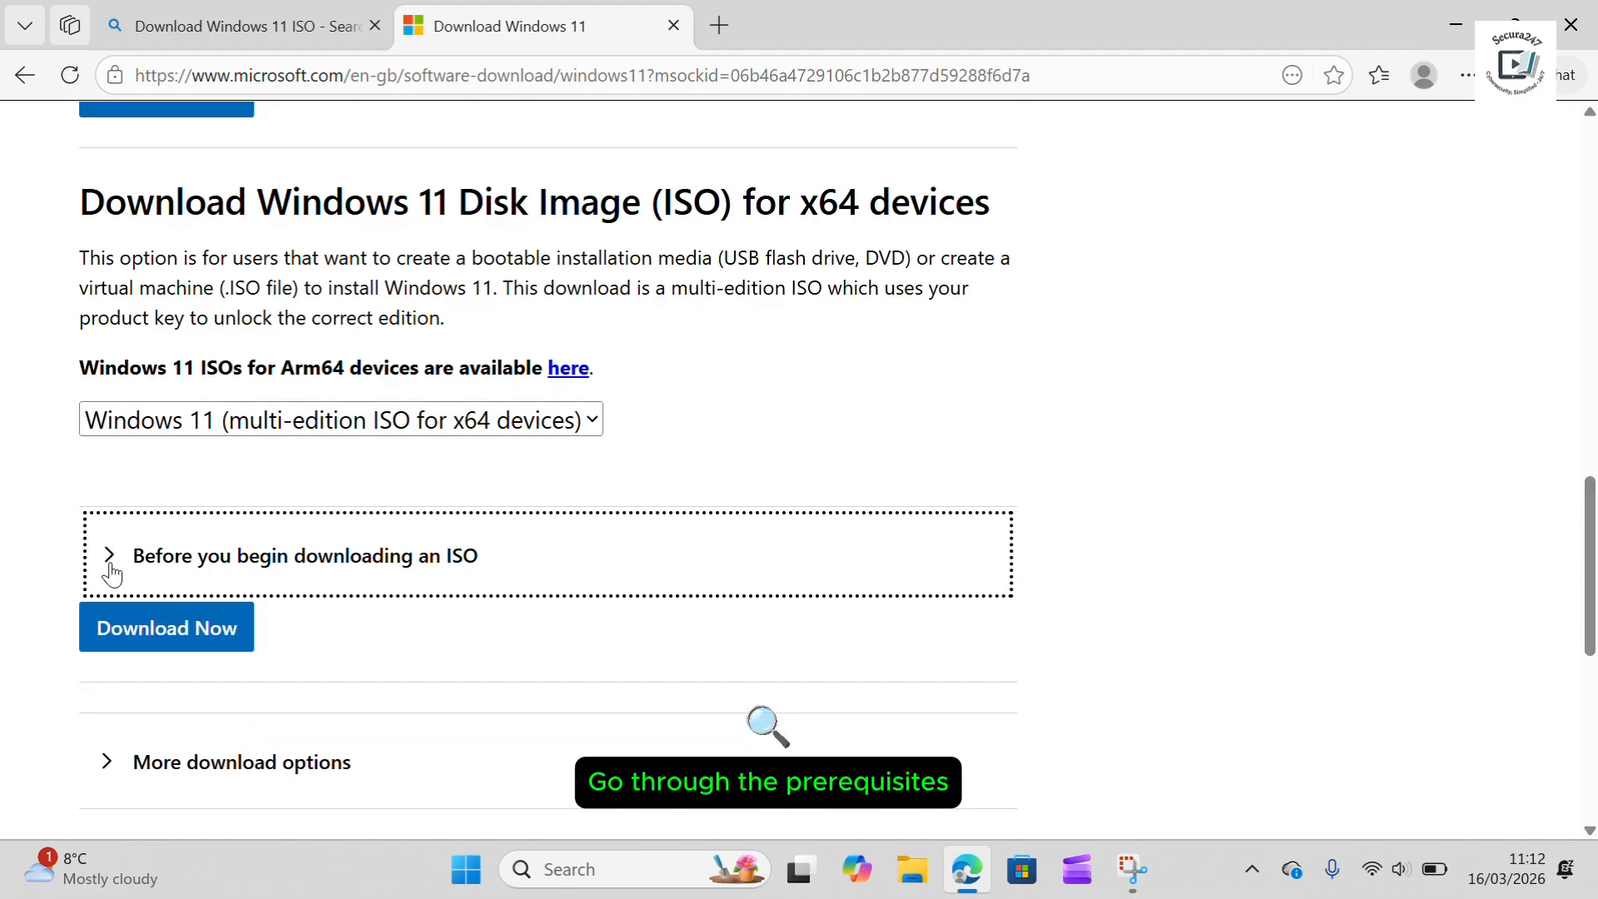
{"action": "left_click", "coordinate": [110, 571]}
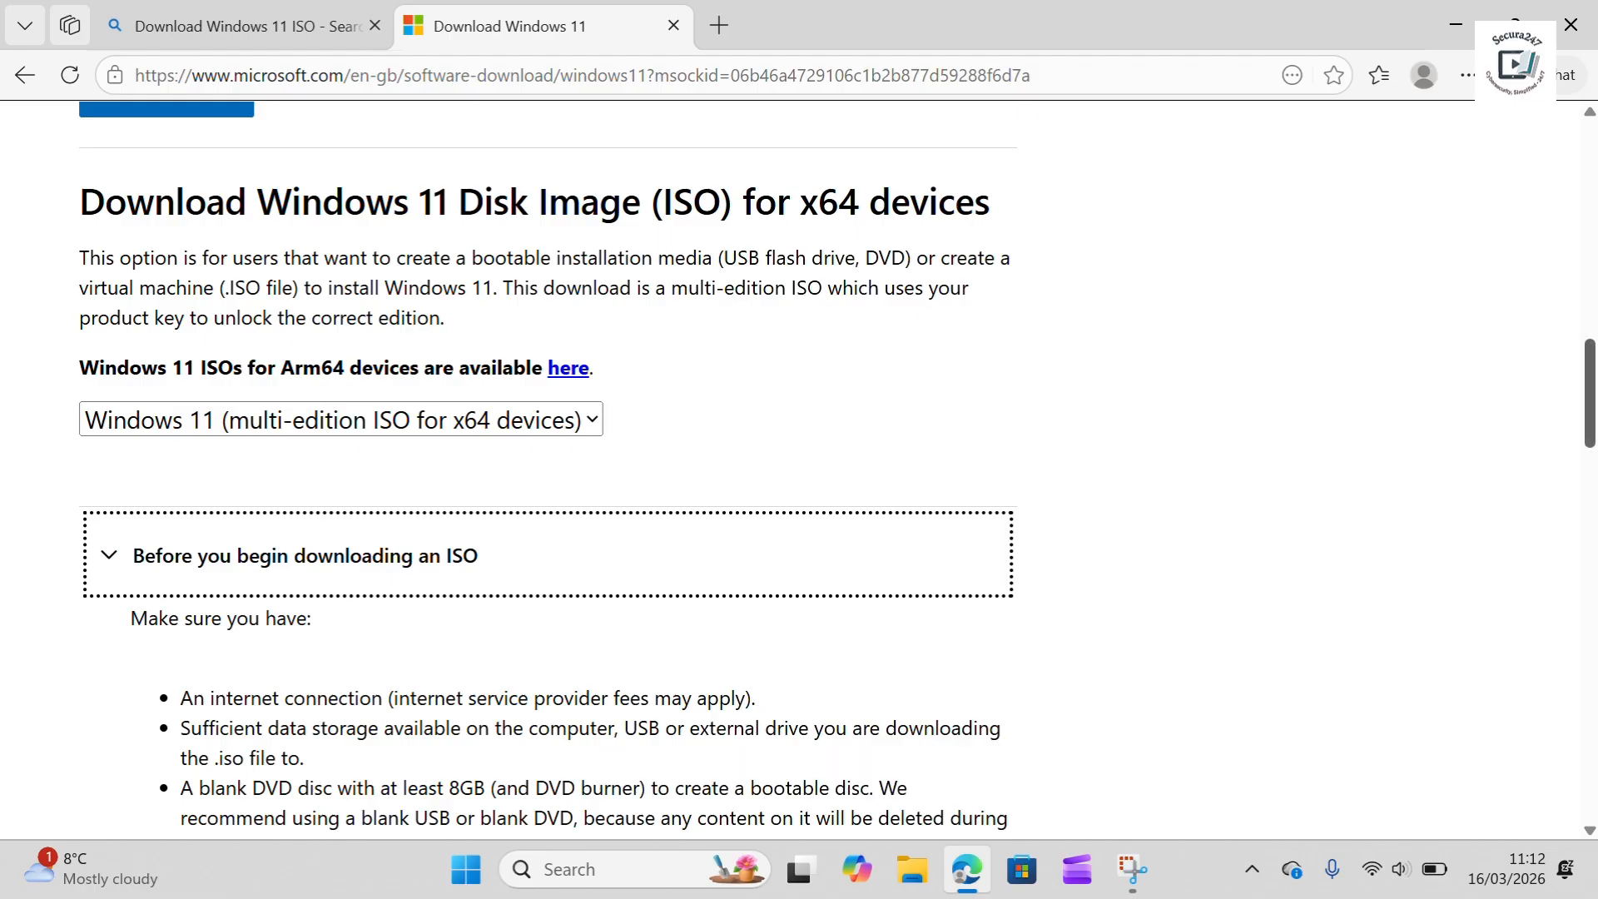
{"action": "scroll", "coordinate": [1481, 498], "scroll_direction": "down", "scroll_amount": 7}
{"action": "scroll", "coordinate": [645, 477], "scroll_direction": "up", "scroll_amount": 5}
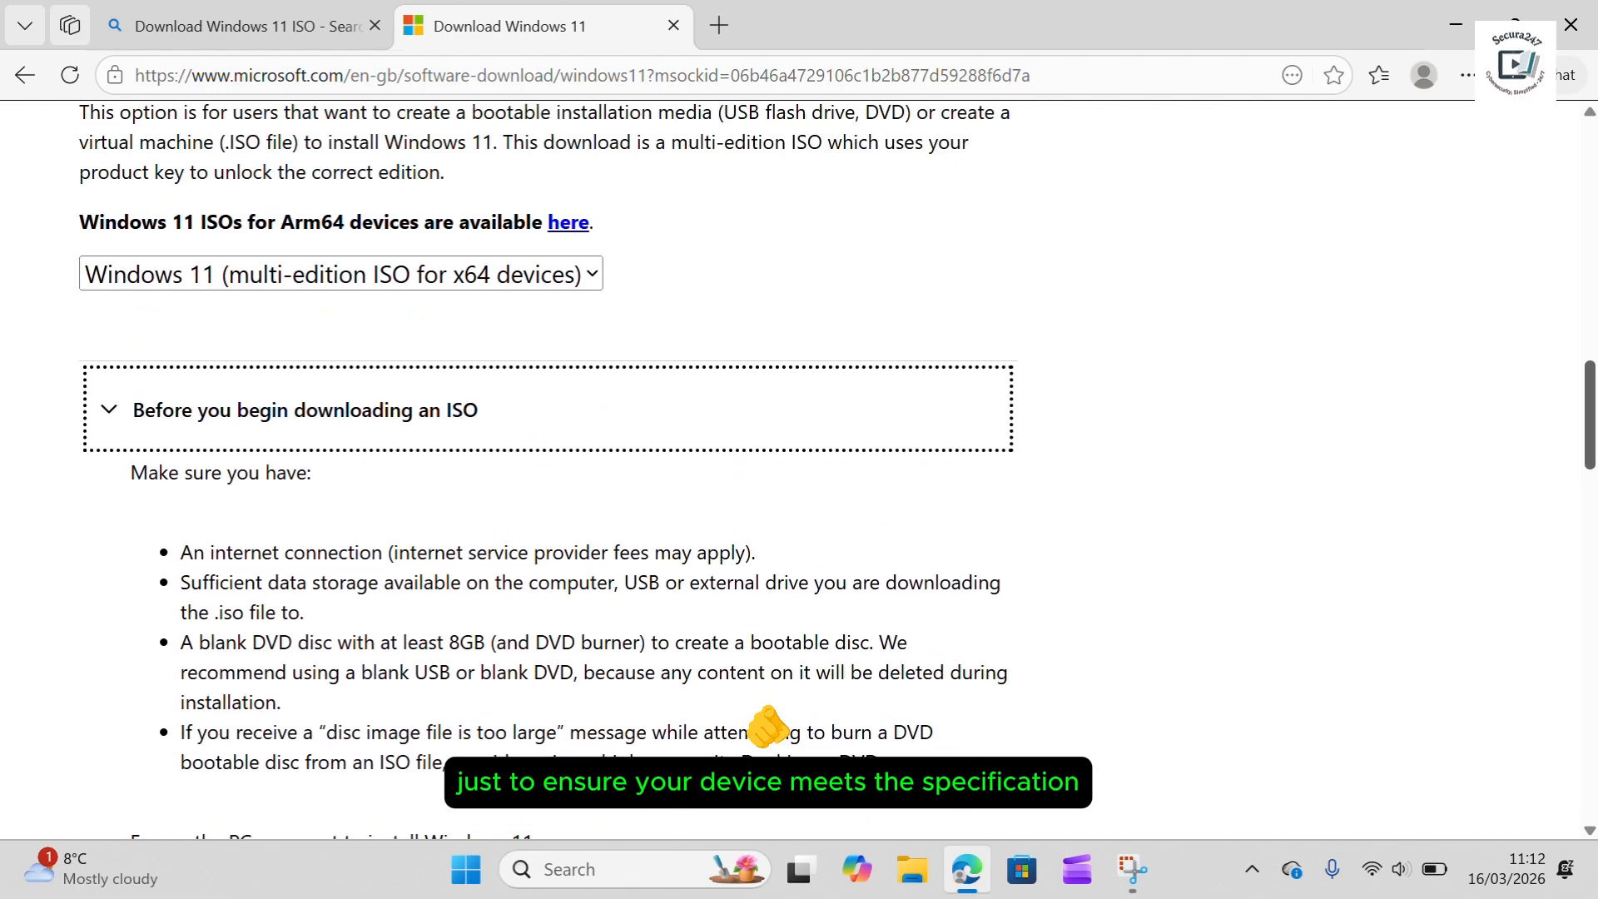
{"action": "left_click", "coordinate": [103, 422]}
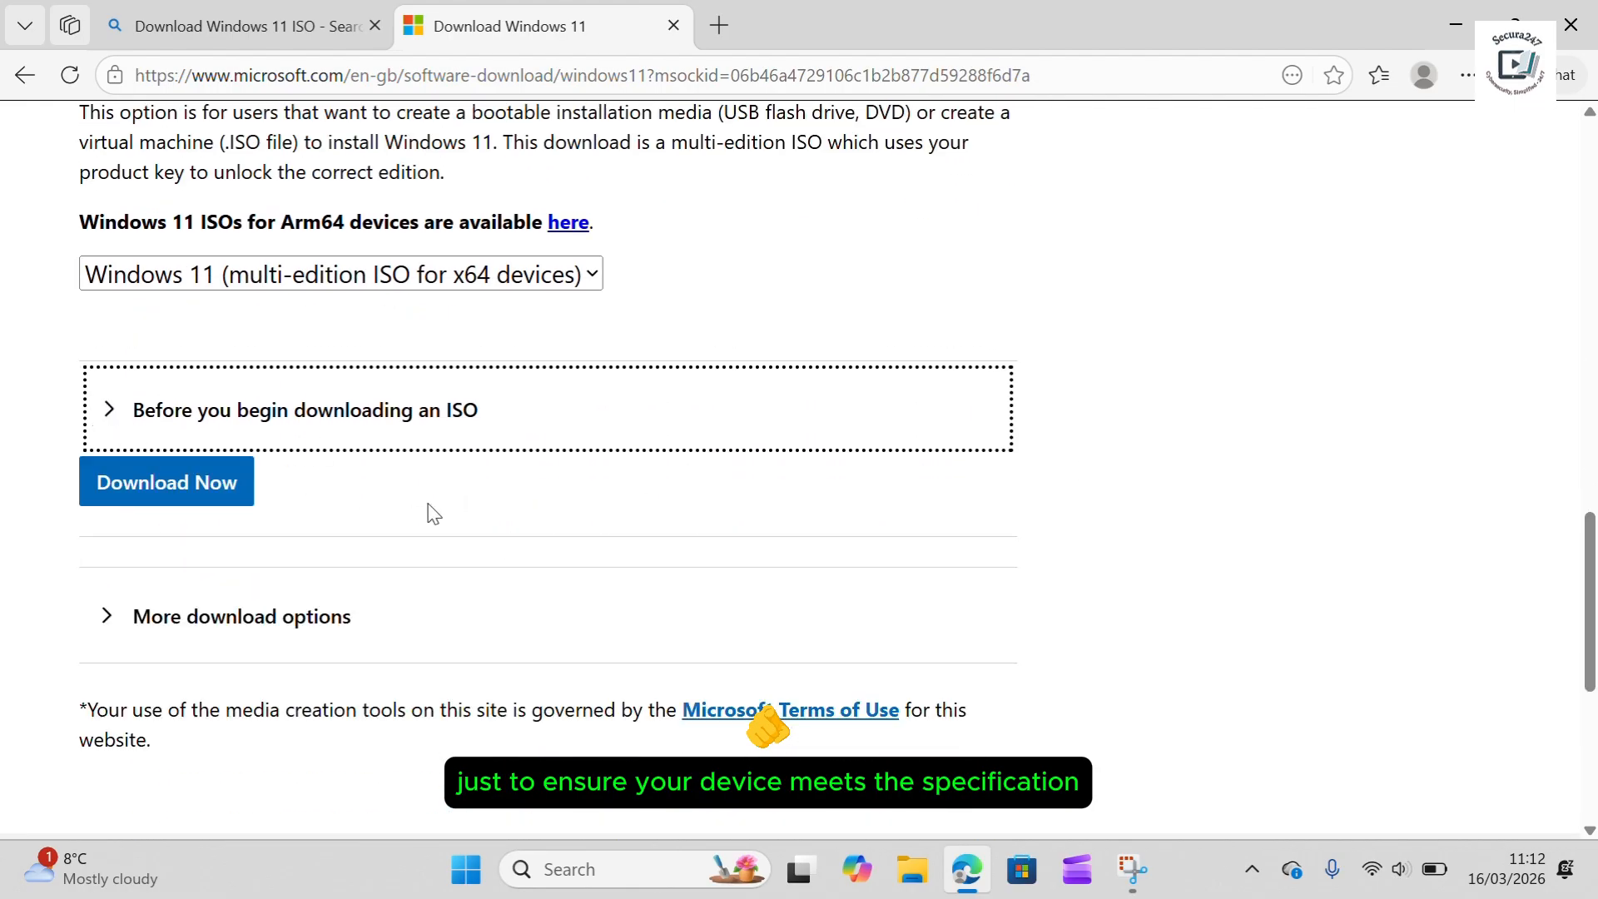
Step: Request the ISO with English (United States) as the product language and start the 64-bit download
{"action": "left_click", "coordinate": [226, 491]}
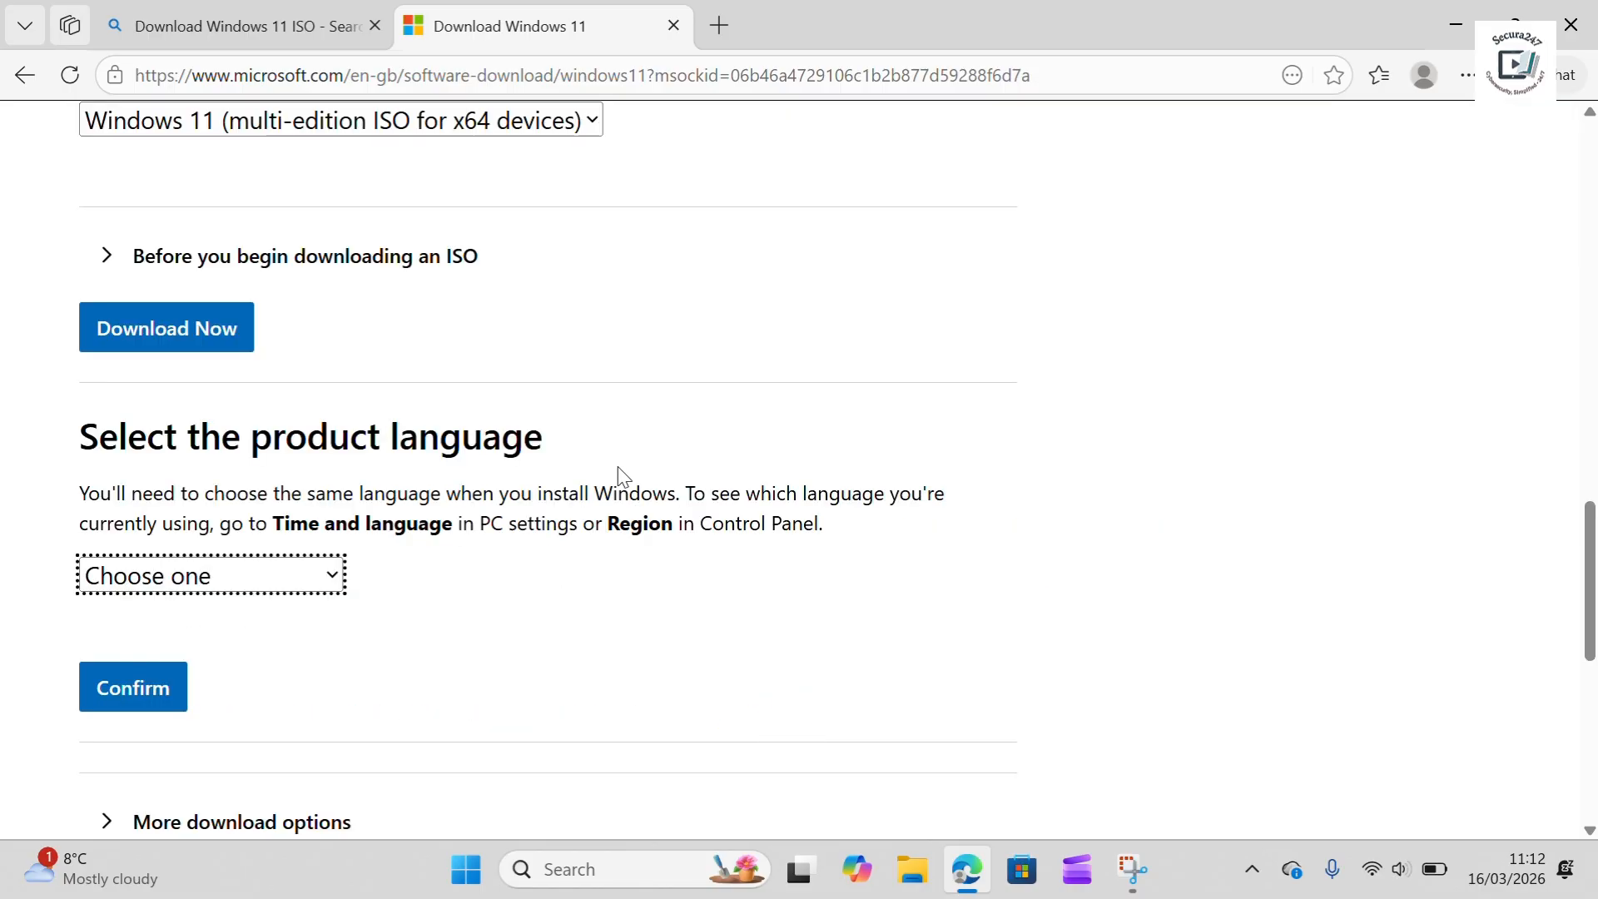
{"action": "left_click", "coordinate": [310, 590]}
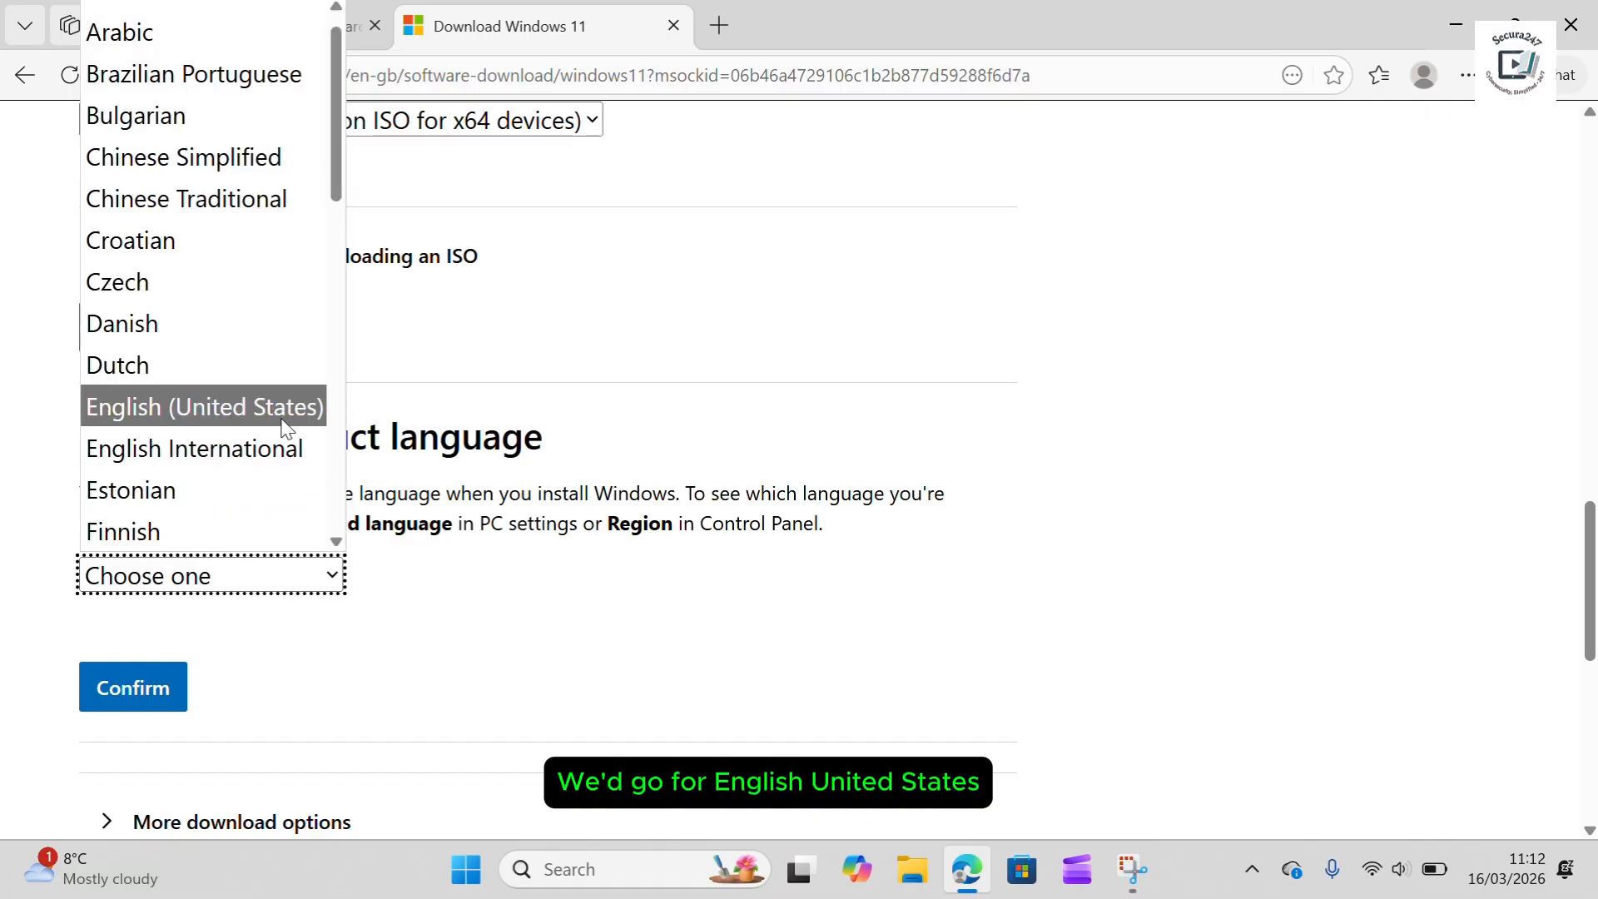
{"action": "left_click", "coordinate": [285, 412]}
{"action": "left_click", "coordinate": [146, 689]}
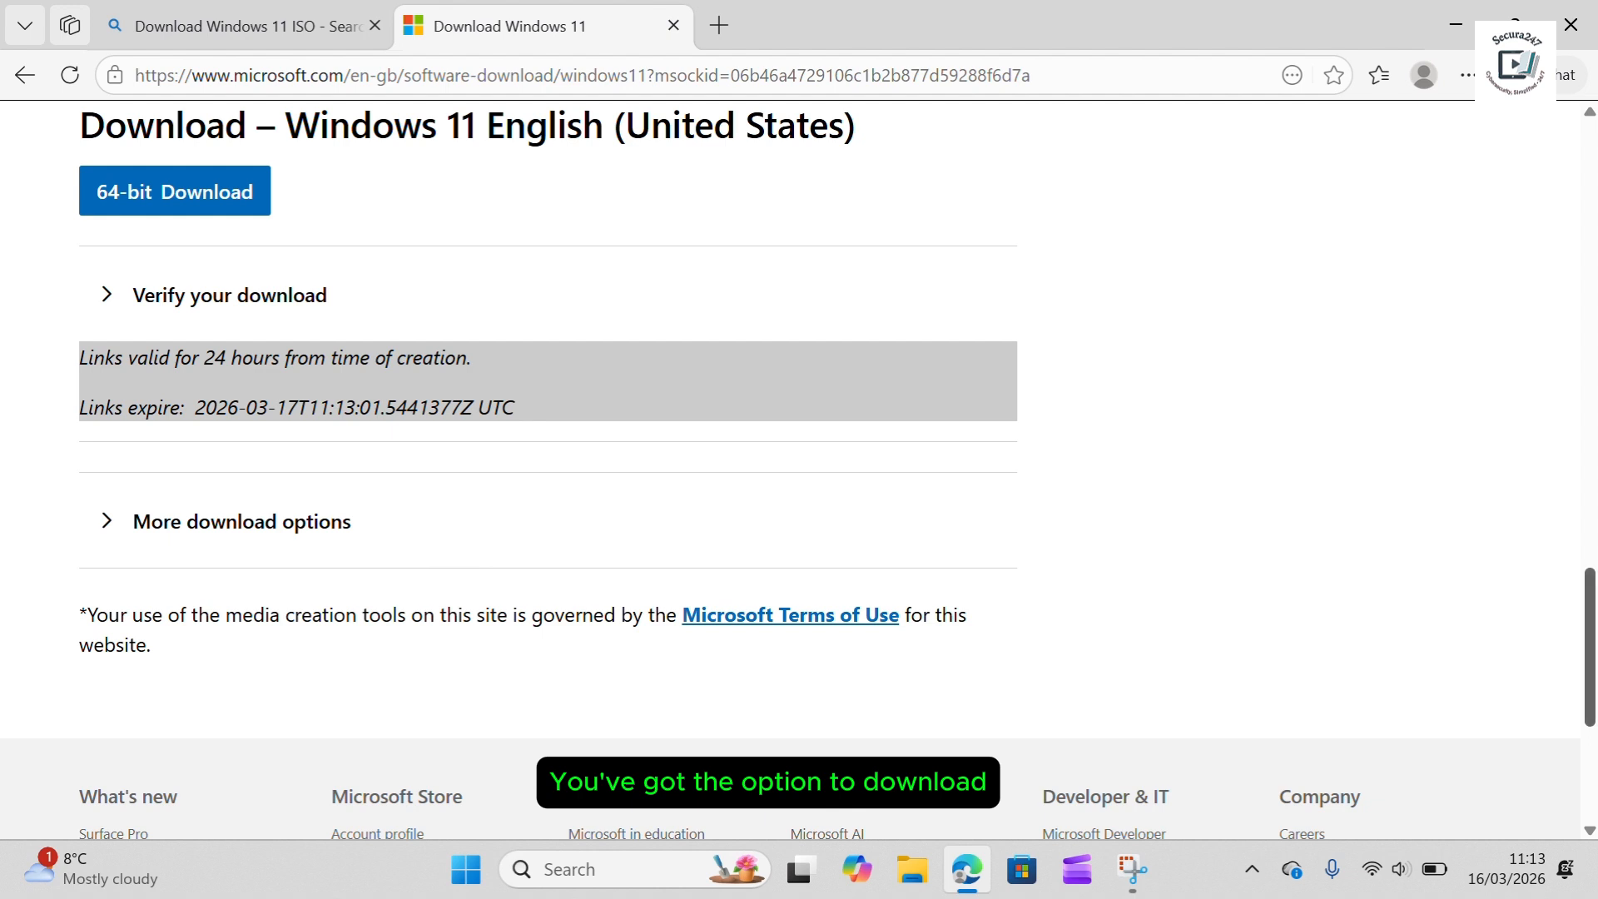
{"action": "scroll", "coordinate": [1590, 633], "scroll_direction": "up", "scroll_amount": 3}
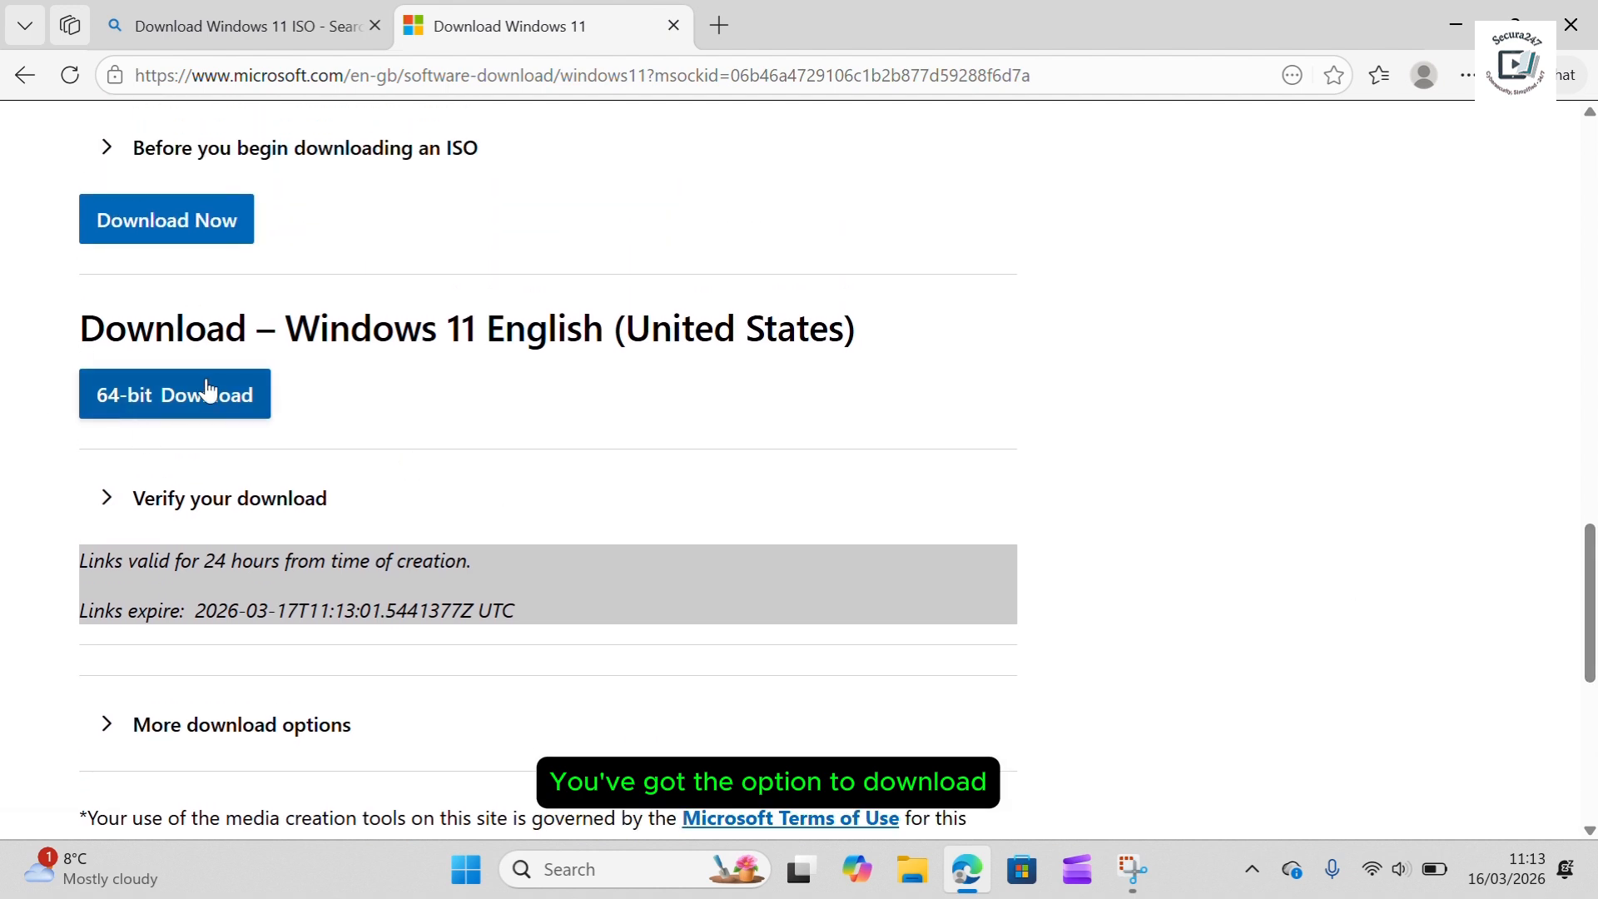
{"action": "left_click", "coordinate": [165, 399]}
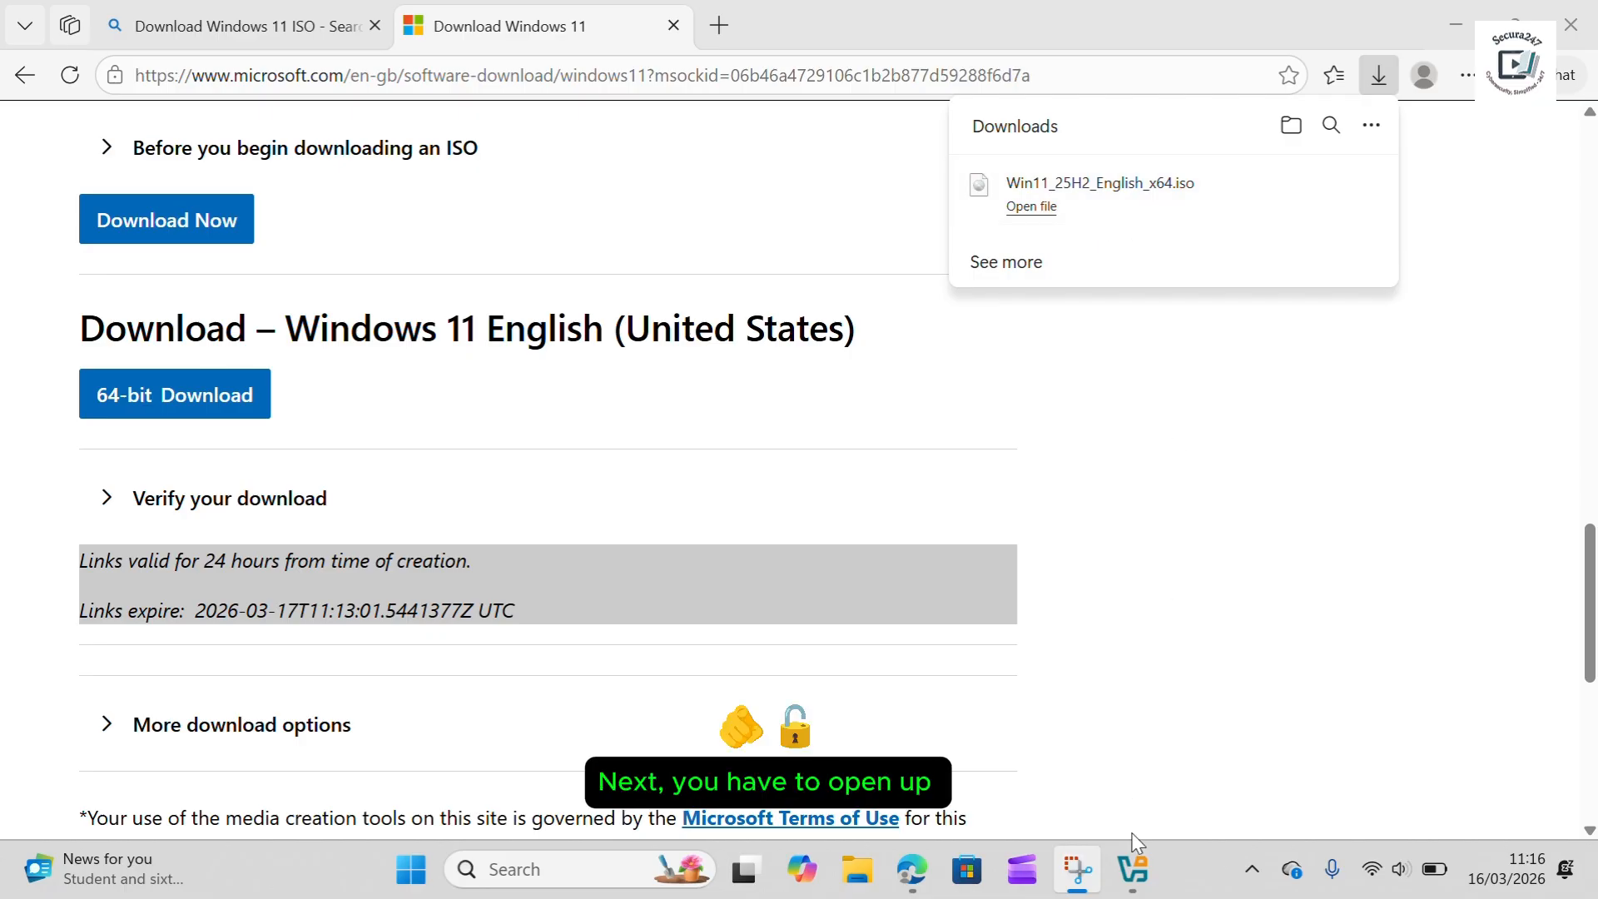
Step: Switch to Oracle VirtualBox Manager and start a new virtual machine named Windows 11
{"action": "left_click", "coordinate": [1132, 869]}
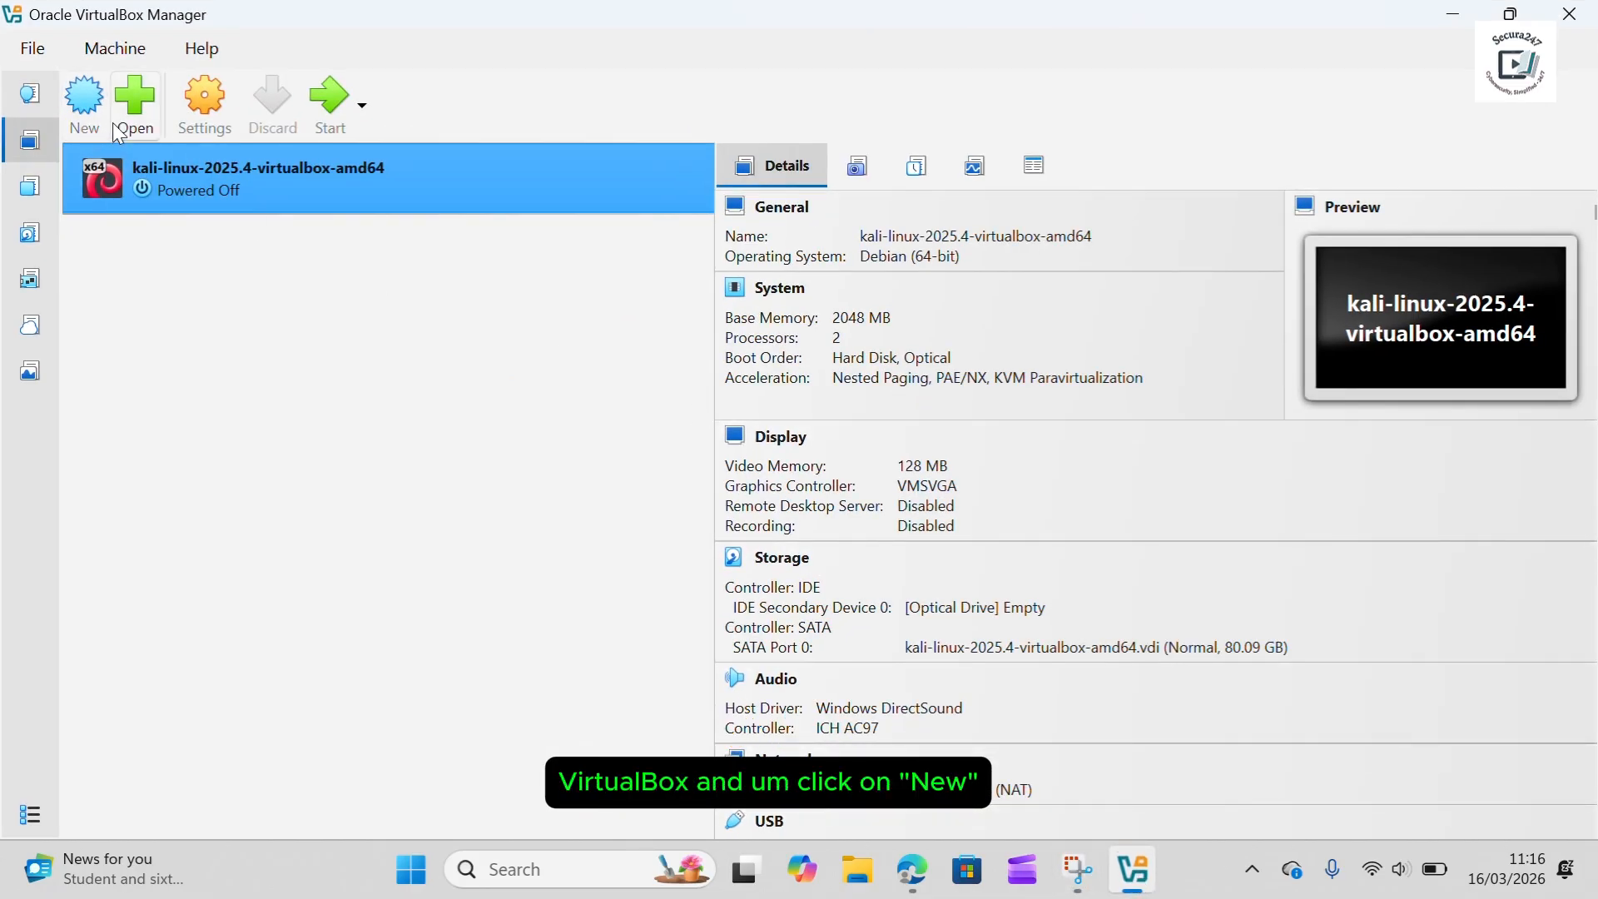
{"action": "left_click", "coordinate": [87, 107]}
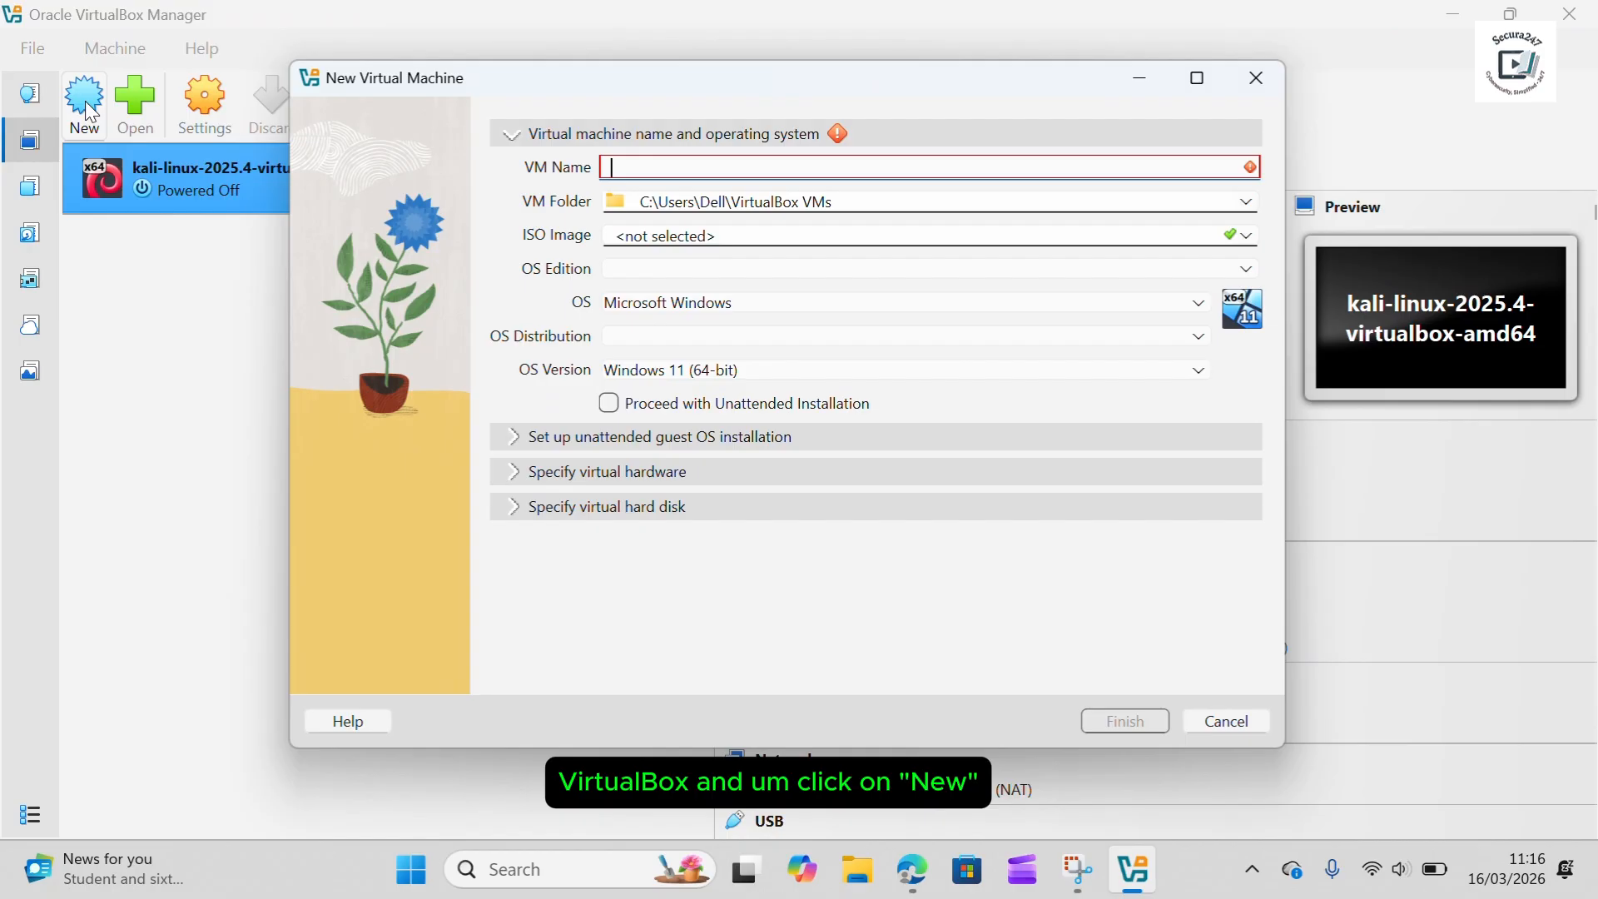
{"action": "type", "text": "Window"}
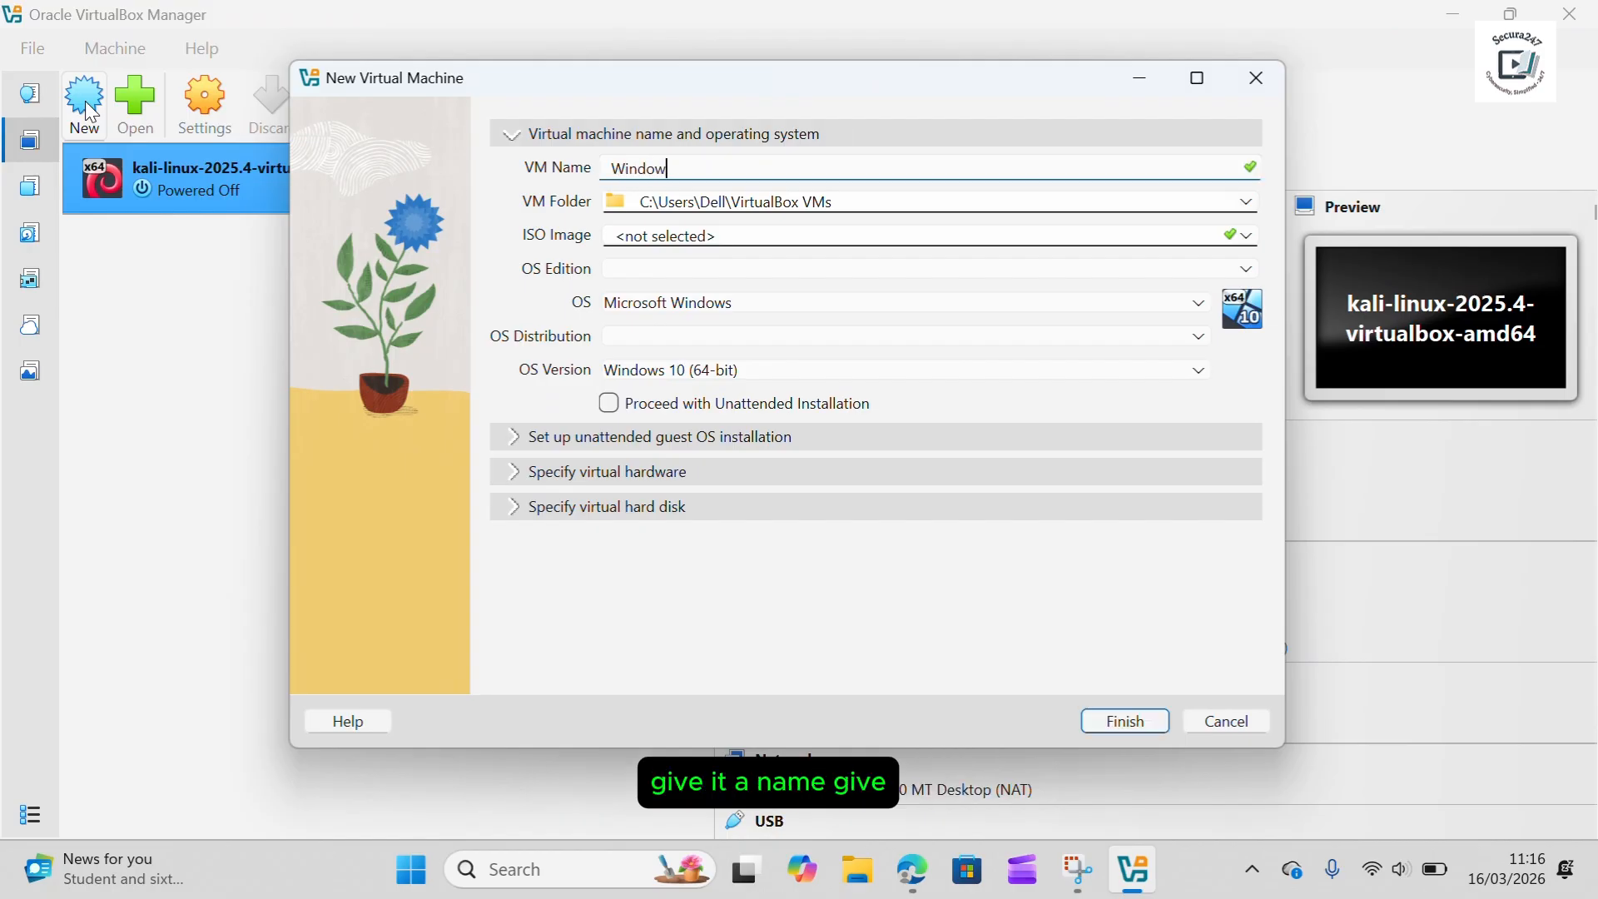
{"action": "type", "text": "s 11"}
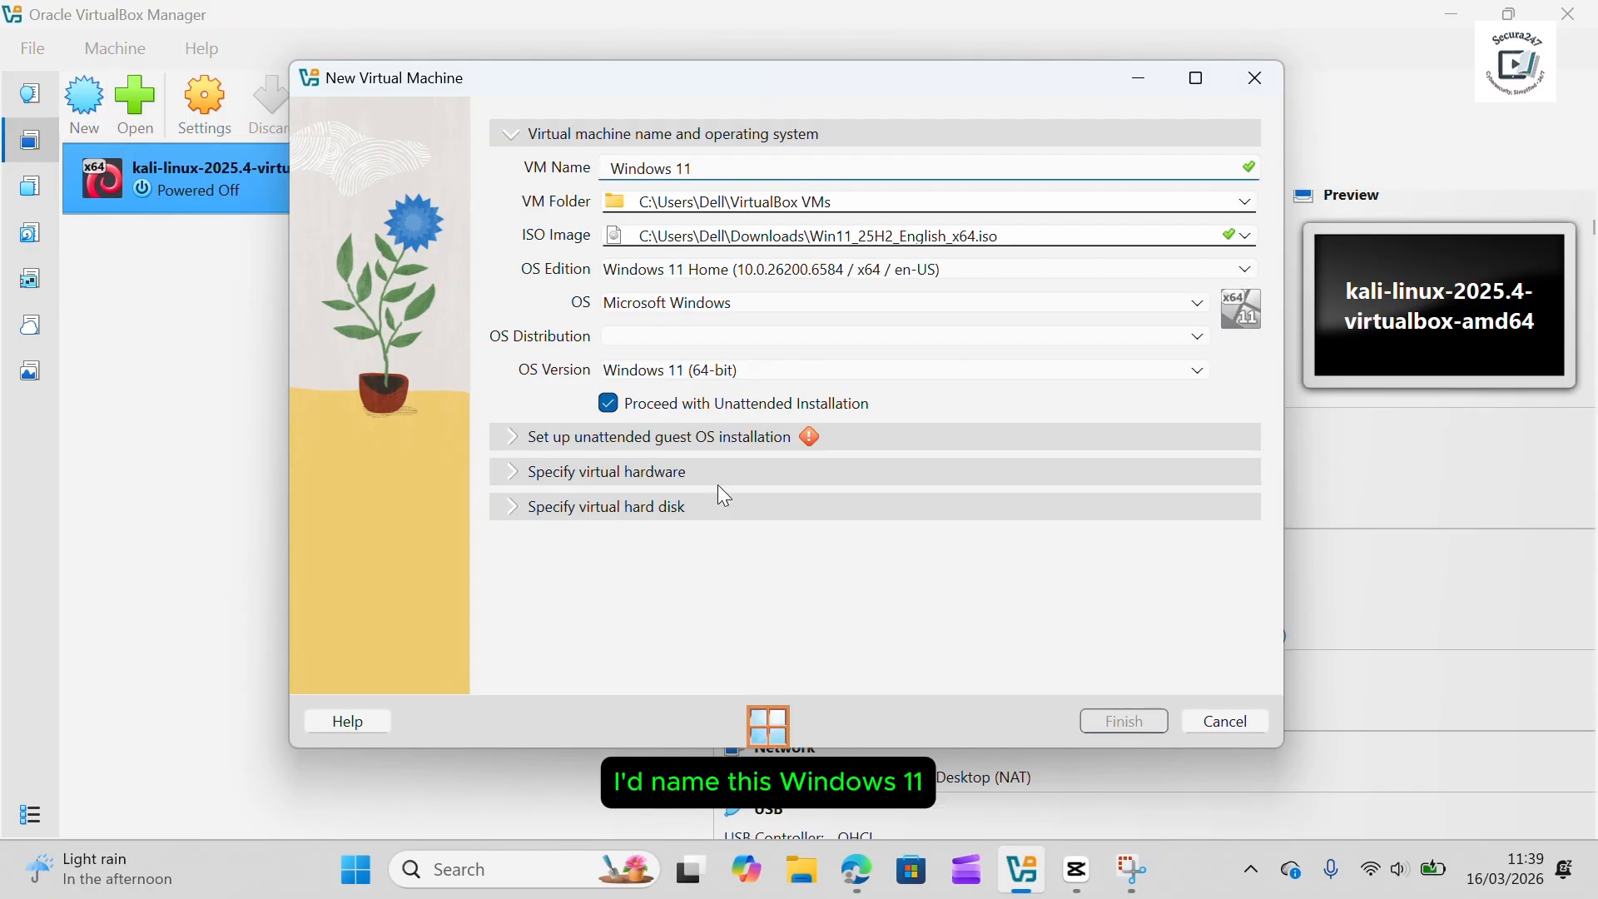
Step: Enter and confirm the guest account password in the unattended guest OS installation settings
{"action": "left_click", "coordinate": [516, 446]}
{"action": "left_click", "coordinate": [666, 273]}
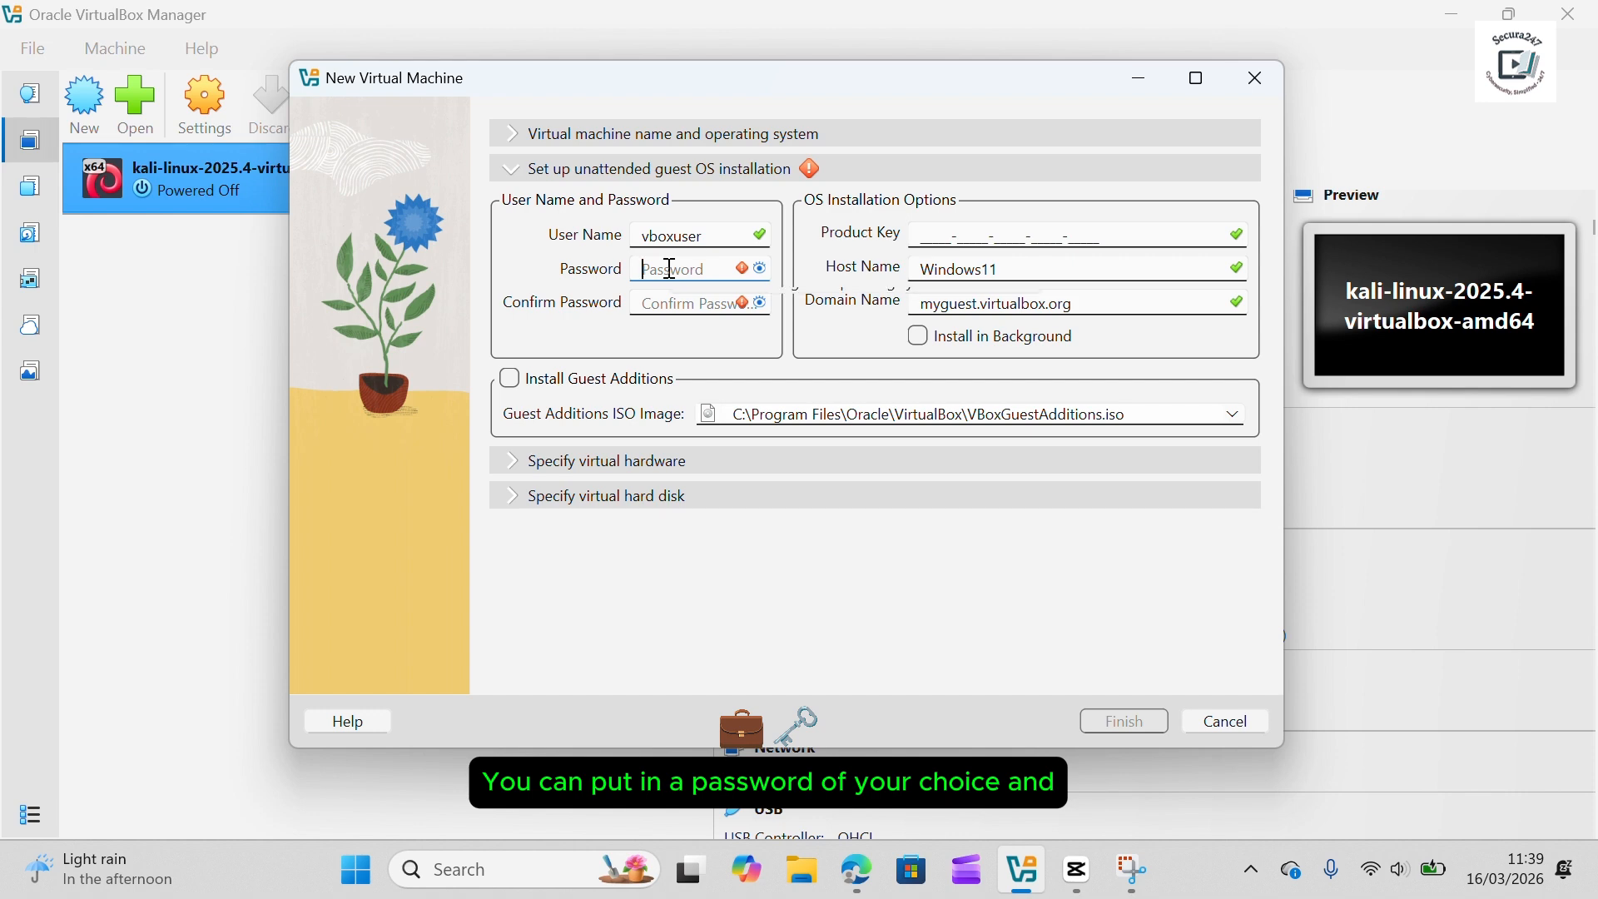
{"action": "type", "text": "p"}
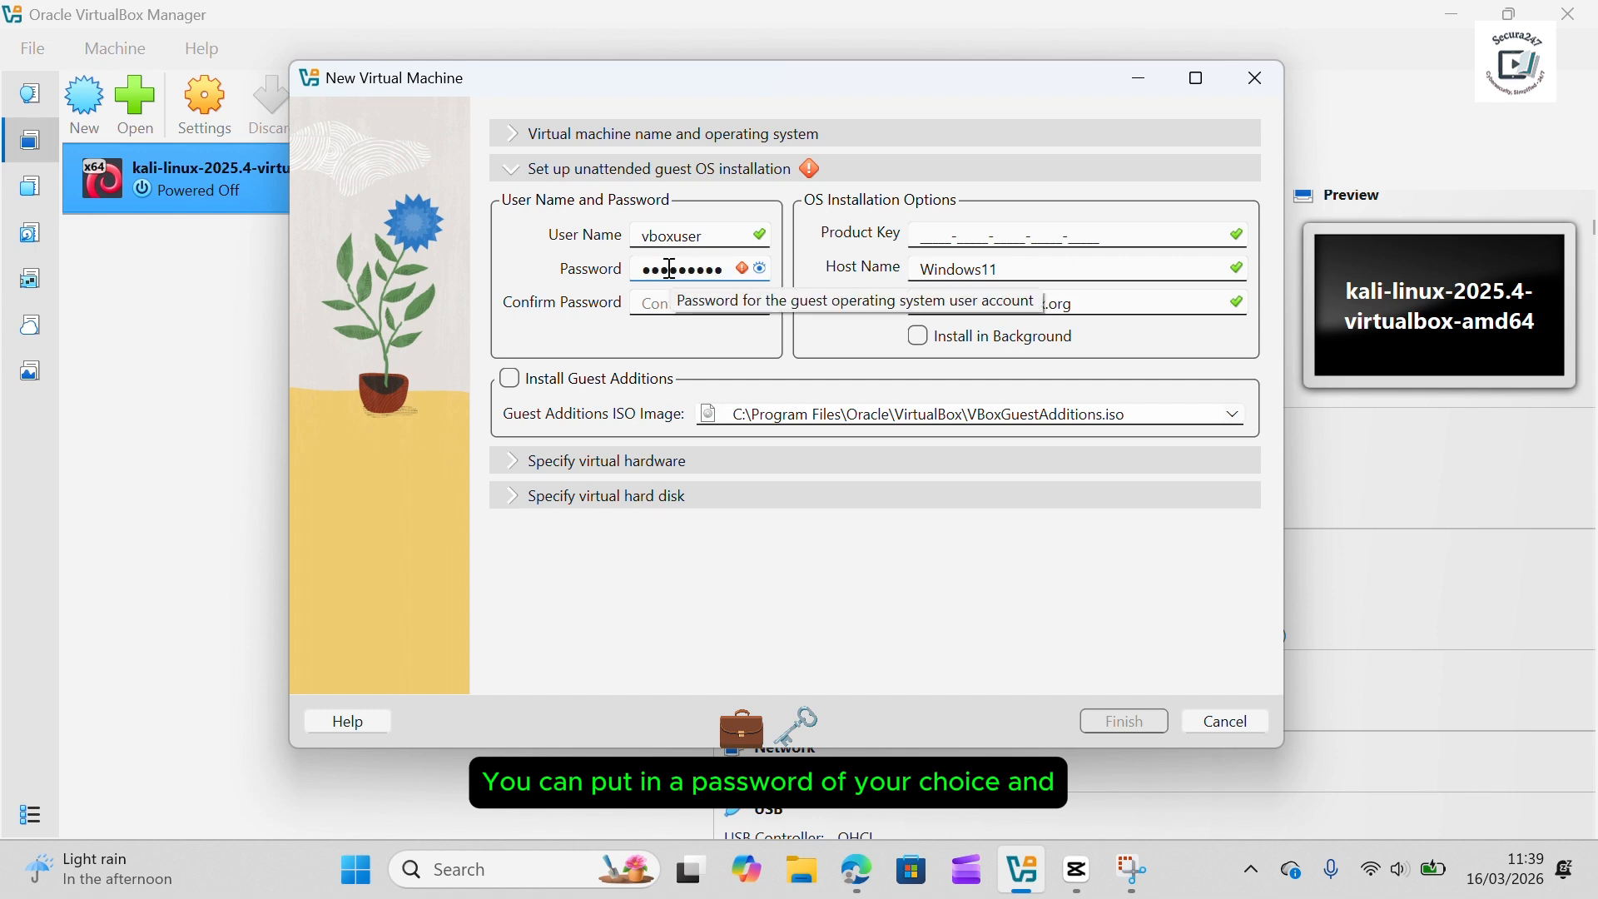
{"action": "key", "text": "BackSpace"}
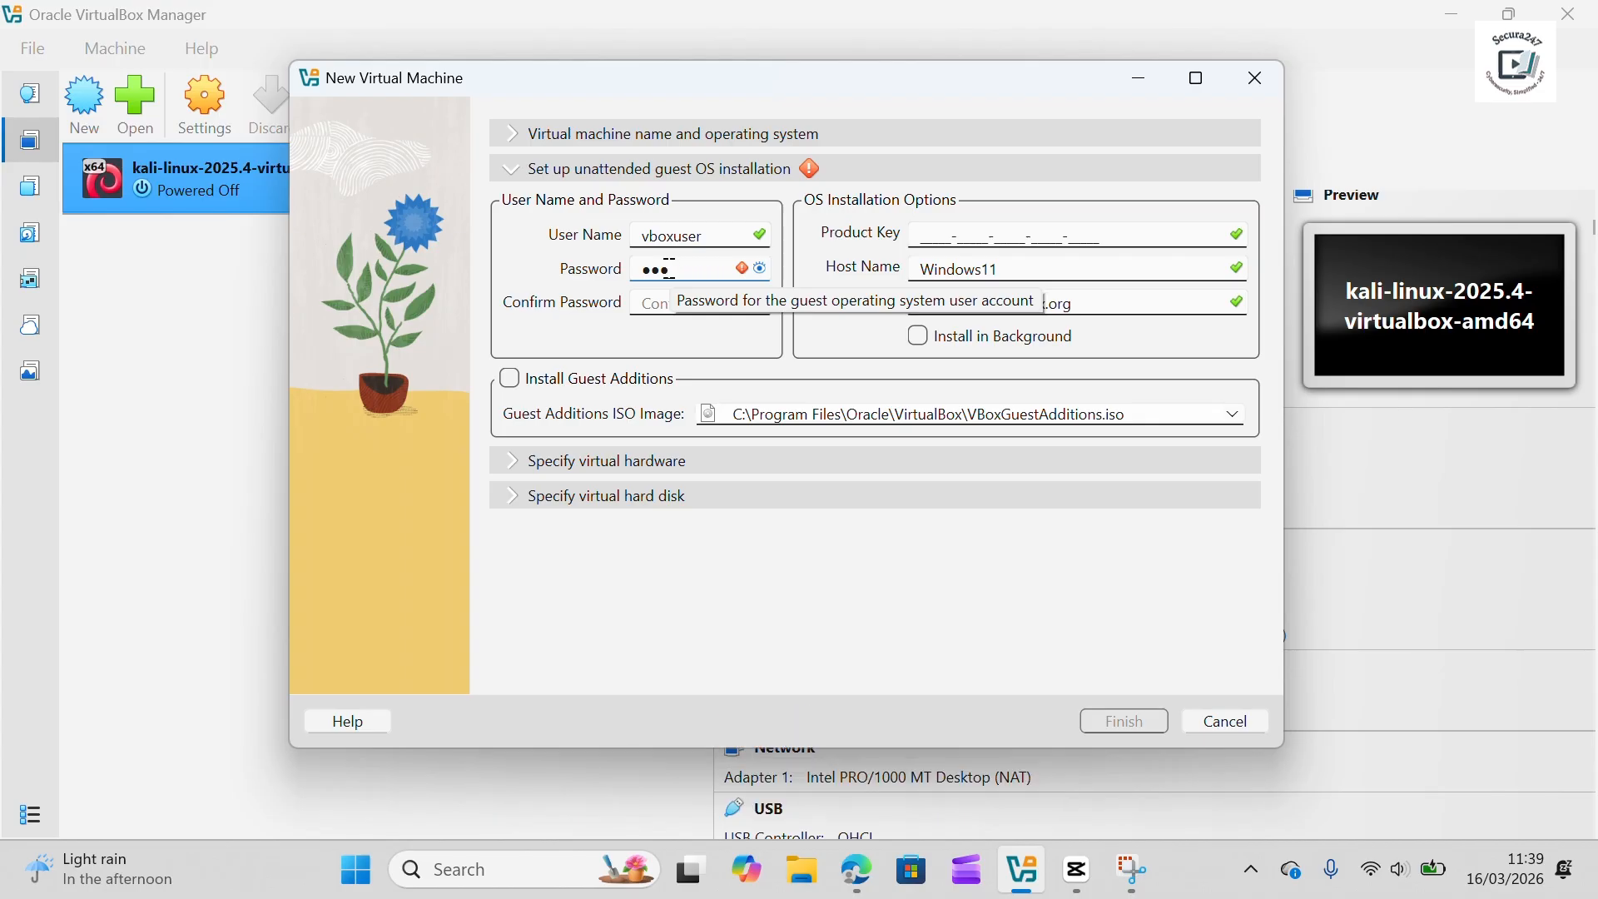
{"action": "key", "text": "BackSpace"}
{"action": "key", "text": "BackSpace"}
{"action": "key", "text": "BackSpace"}
{"action": "type", "text": "p••••••••••"}
{"action": "key", "text": "Tab"}
{"action": "type", "text": "p"}
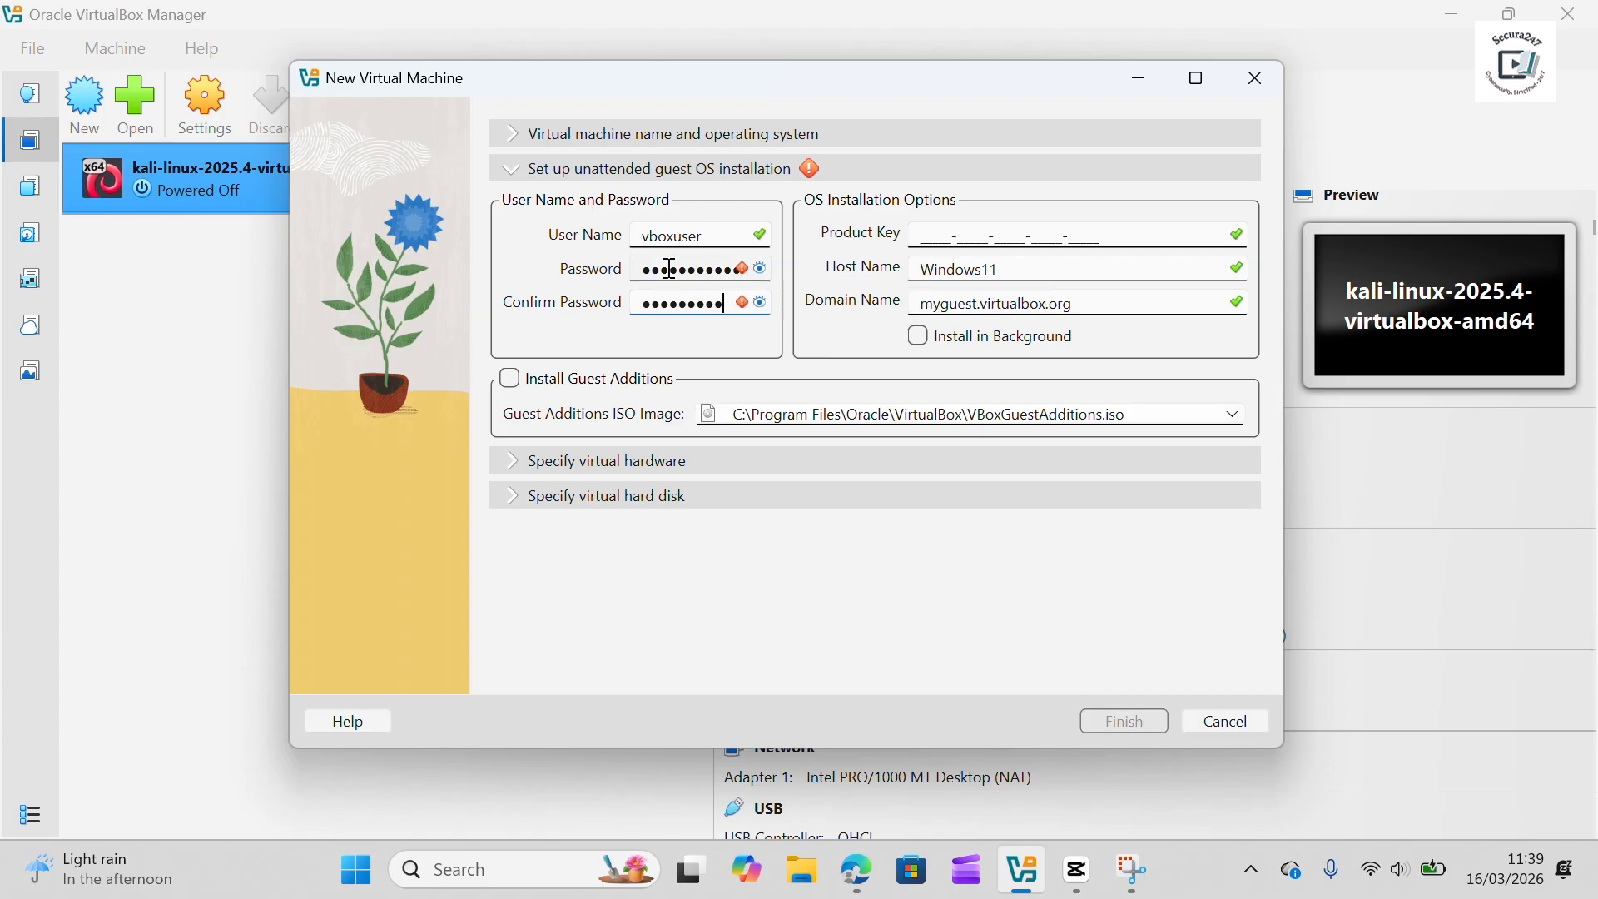
{"action": "type", "text": "••••••••••"}
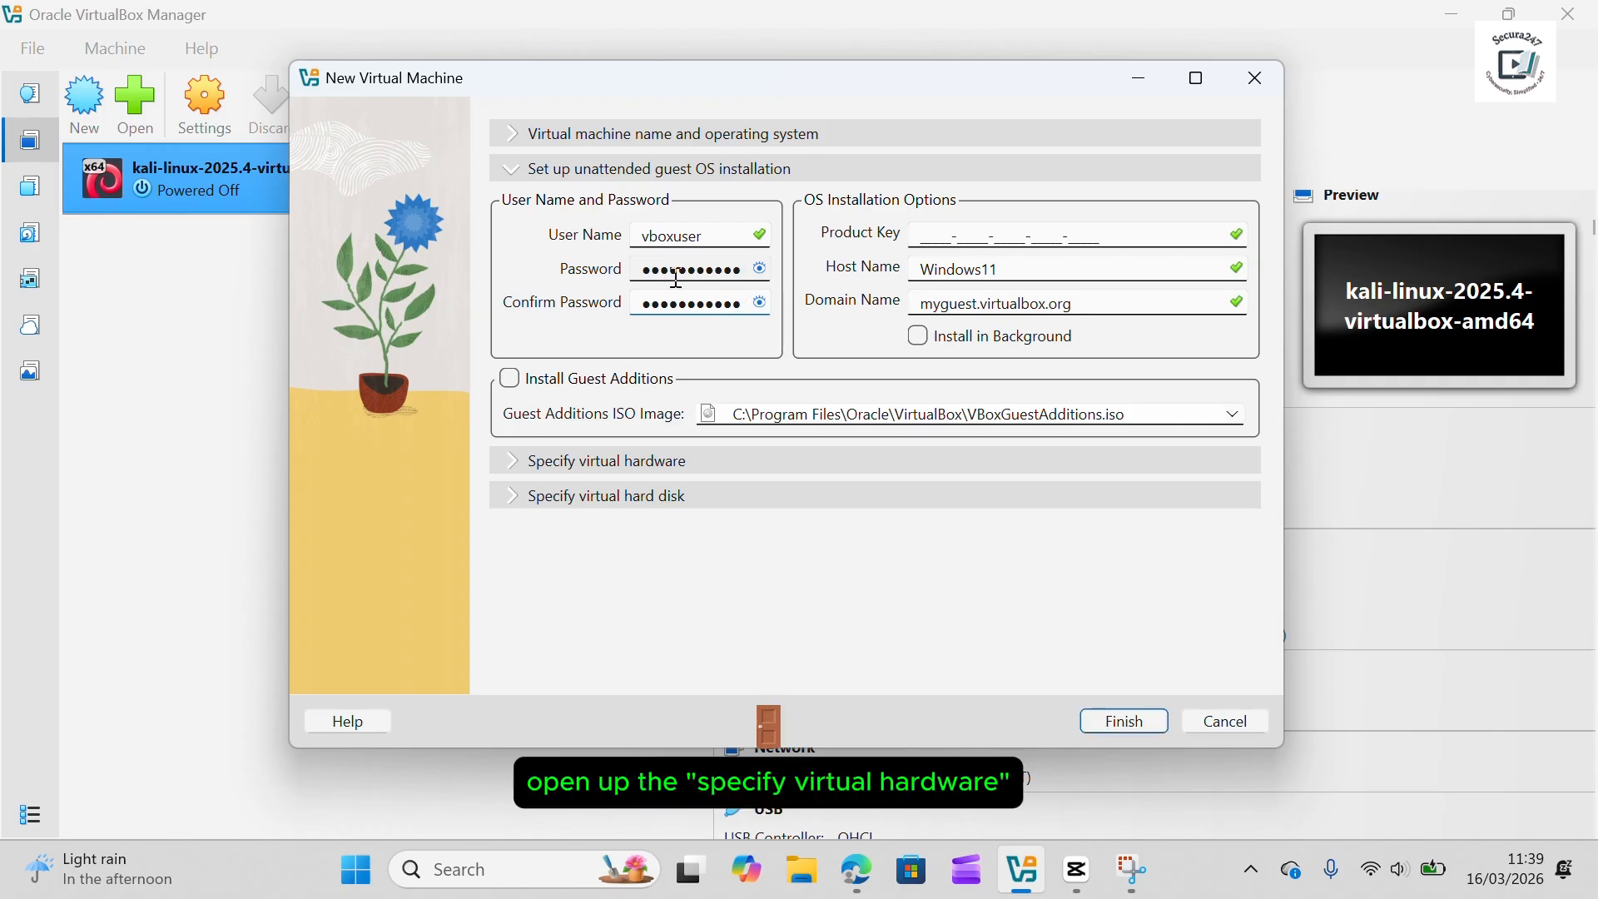
Step: Set the new virtual hard disk size to 120.84 GB in VDI format and finish creating the virtual machine
{"action": "left_click", "coordinate": [517, 471]}
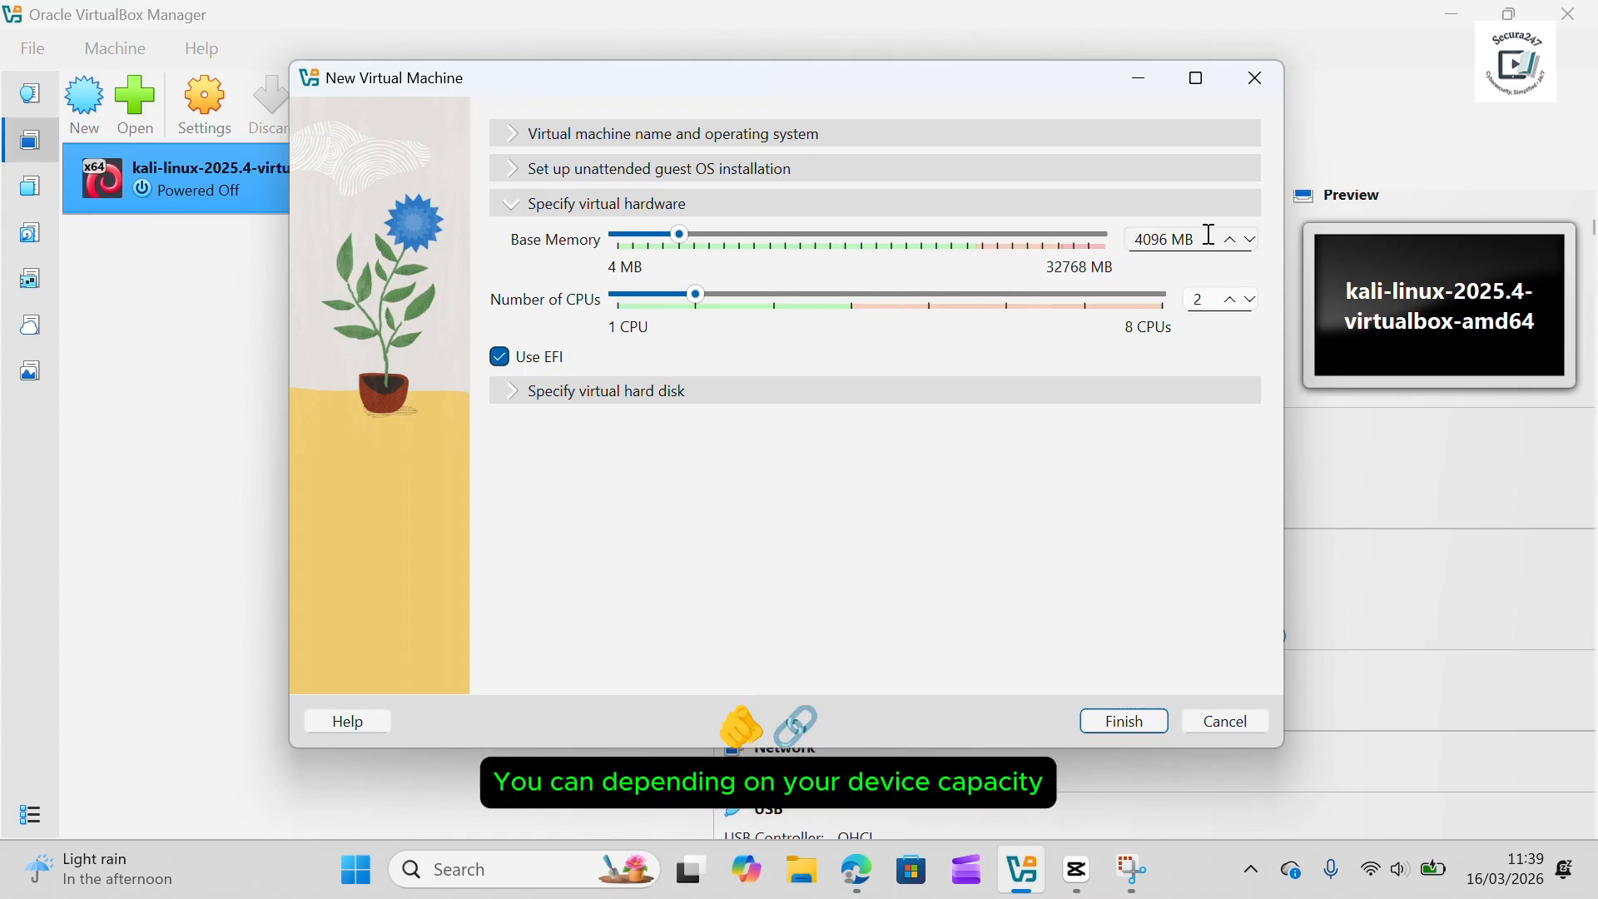
{"action": "left_click", "coordinate": [511, 394]}
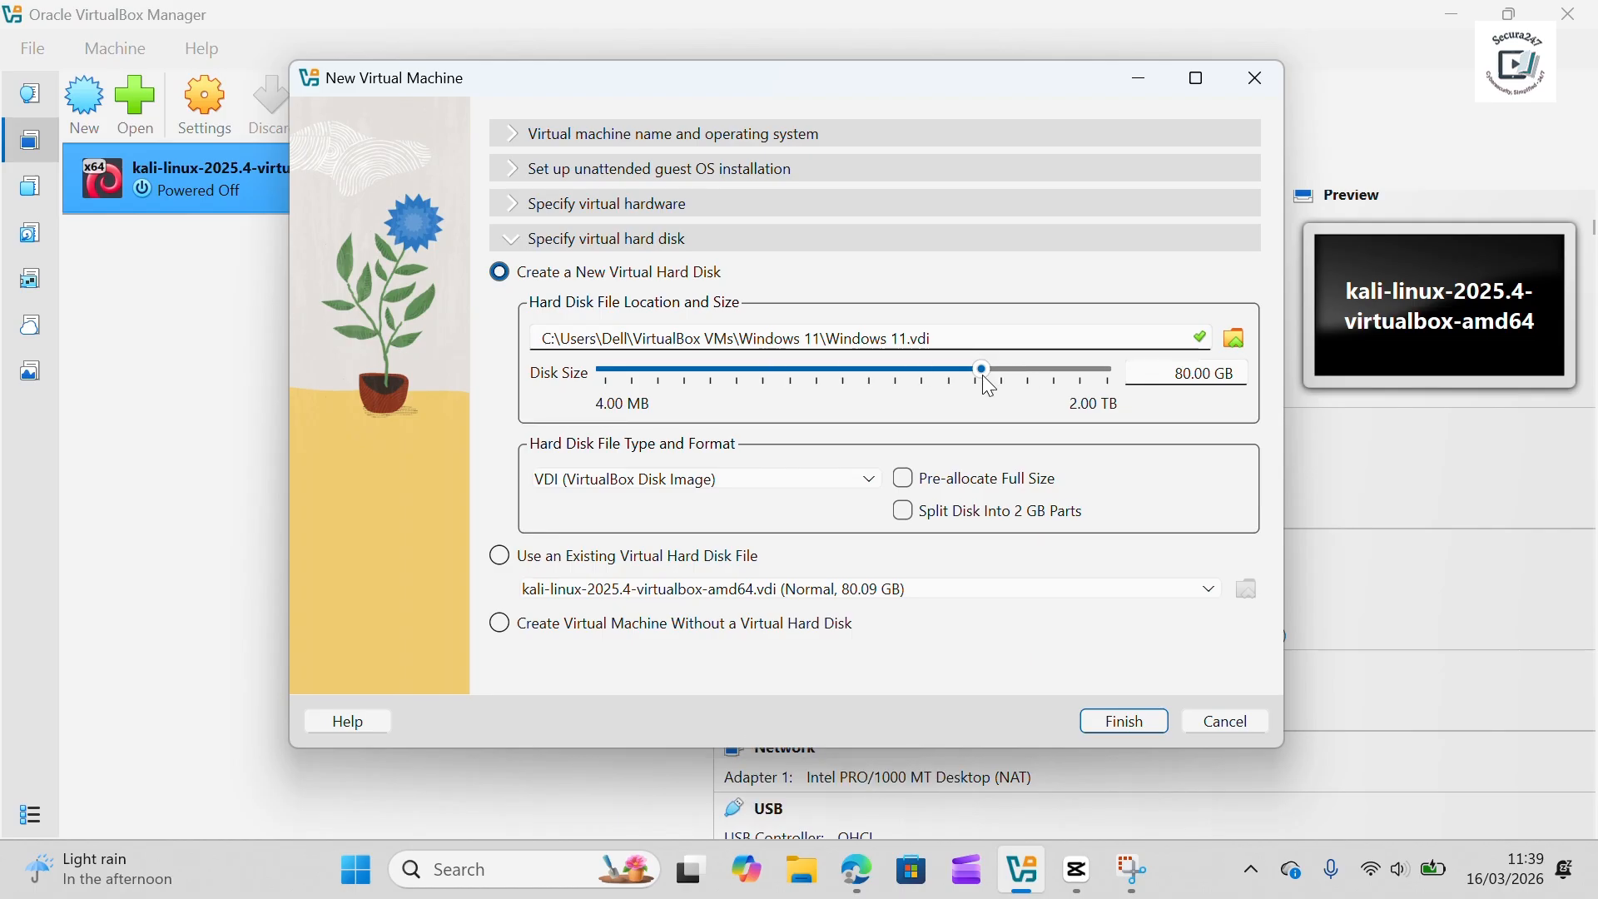
{"action": "left_click_drag", "start_coordinate": [983, 370], "coordinate": [999, 375]}
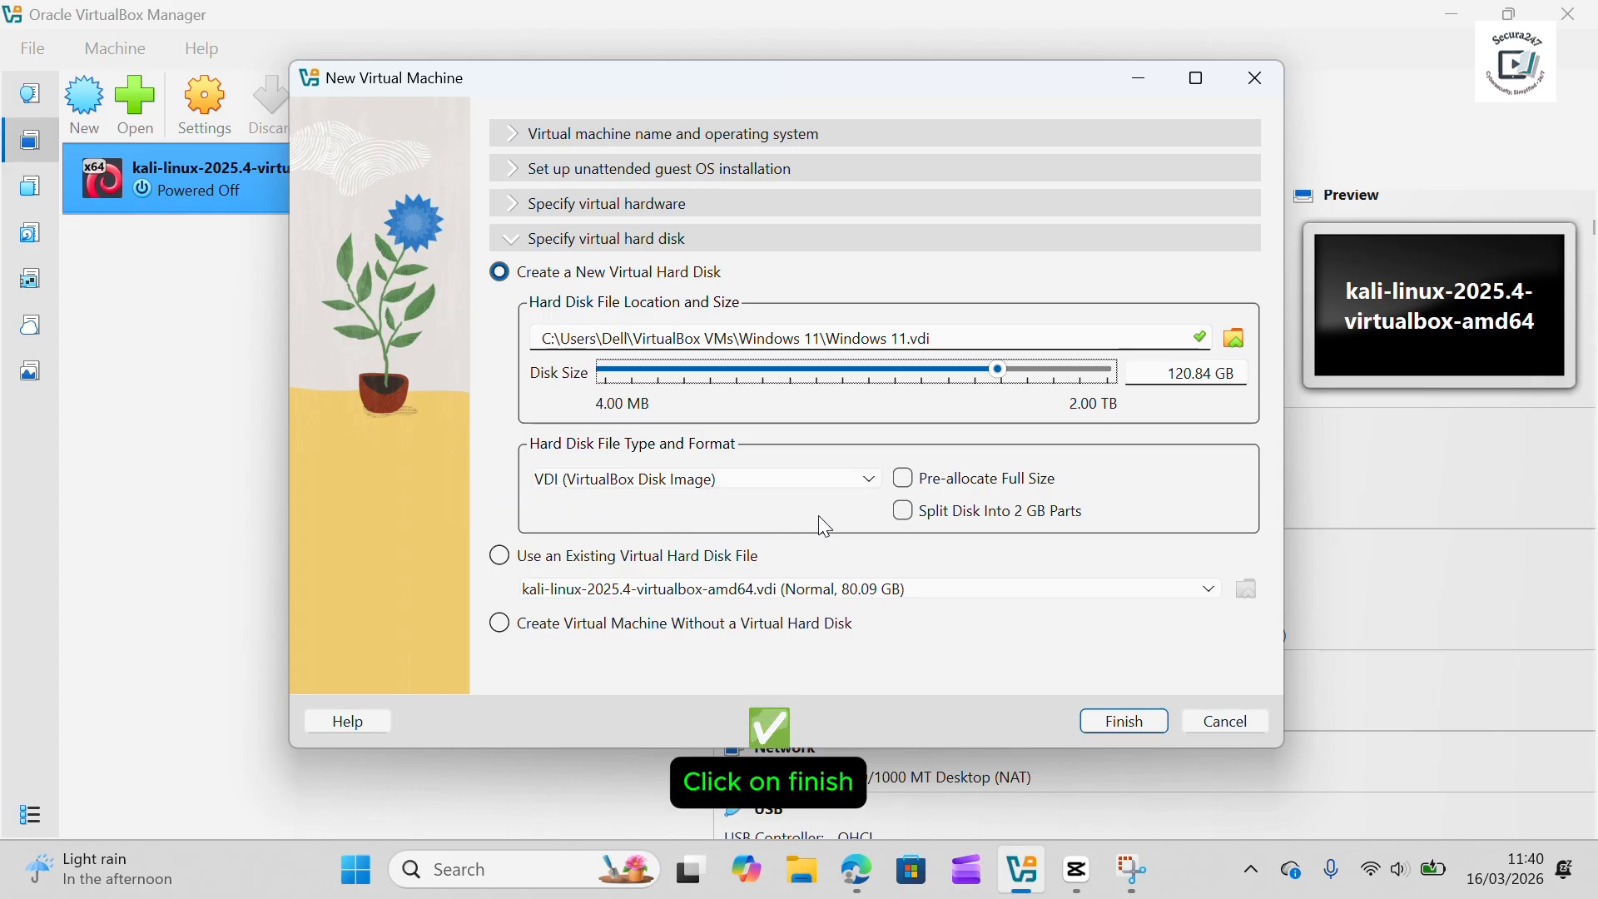
{"action": "left_click", "coordinate": [870, 481]}
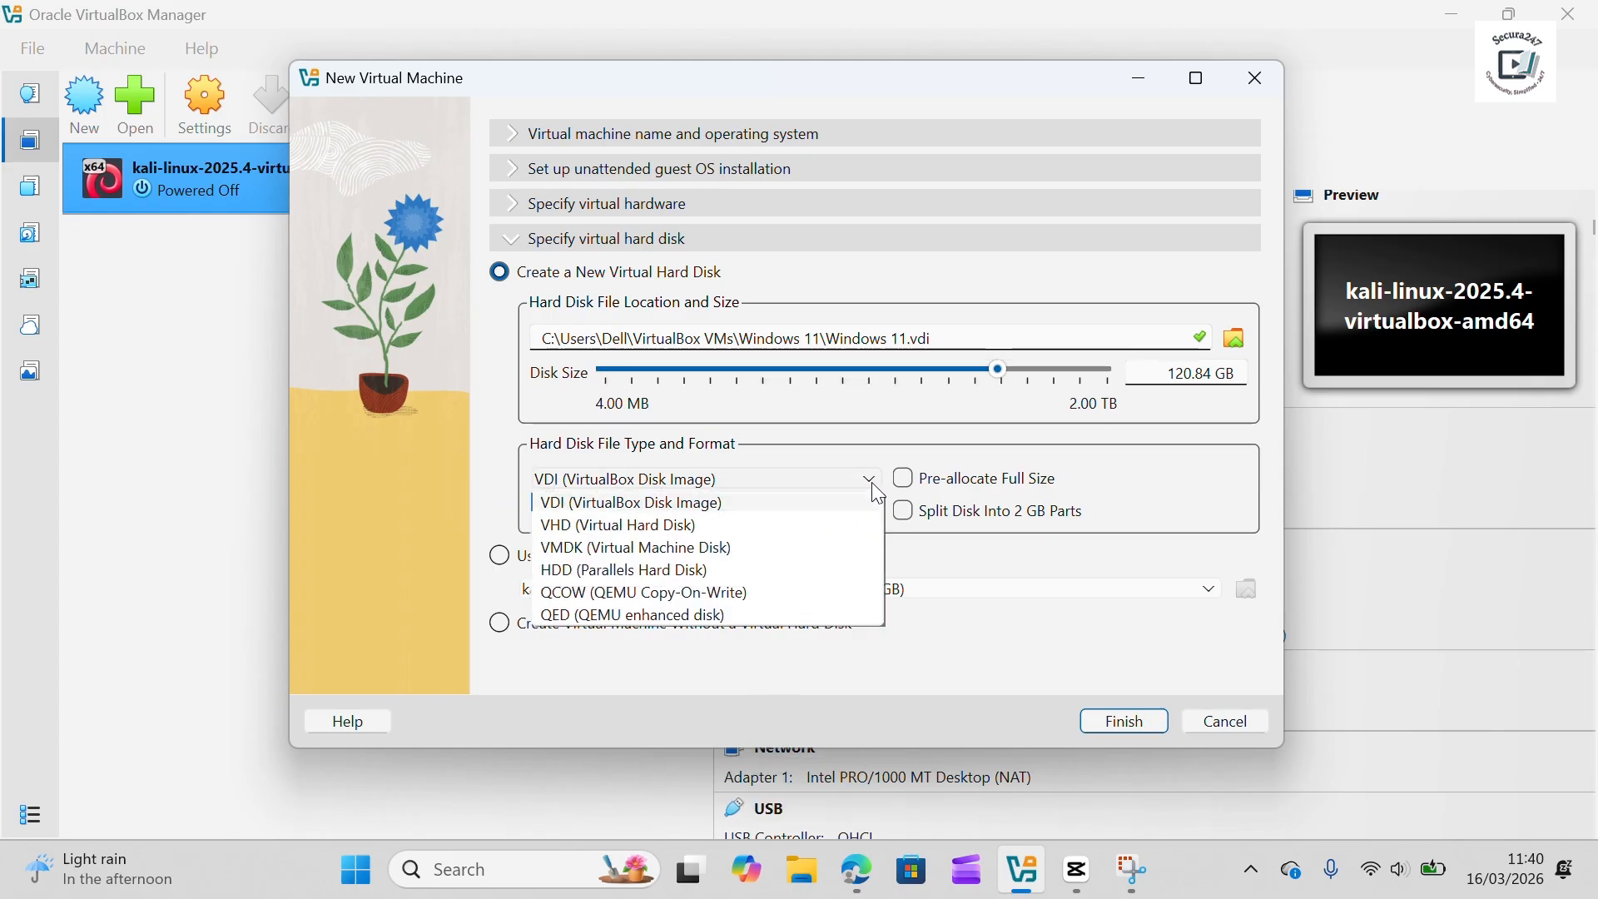
{"action": "left_click", "coordinate": [872, 480]}
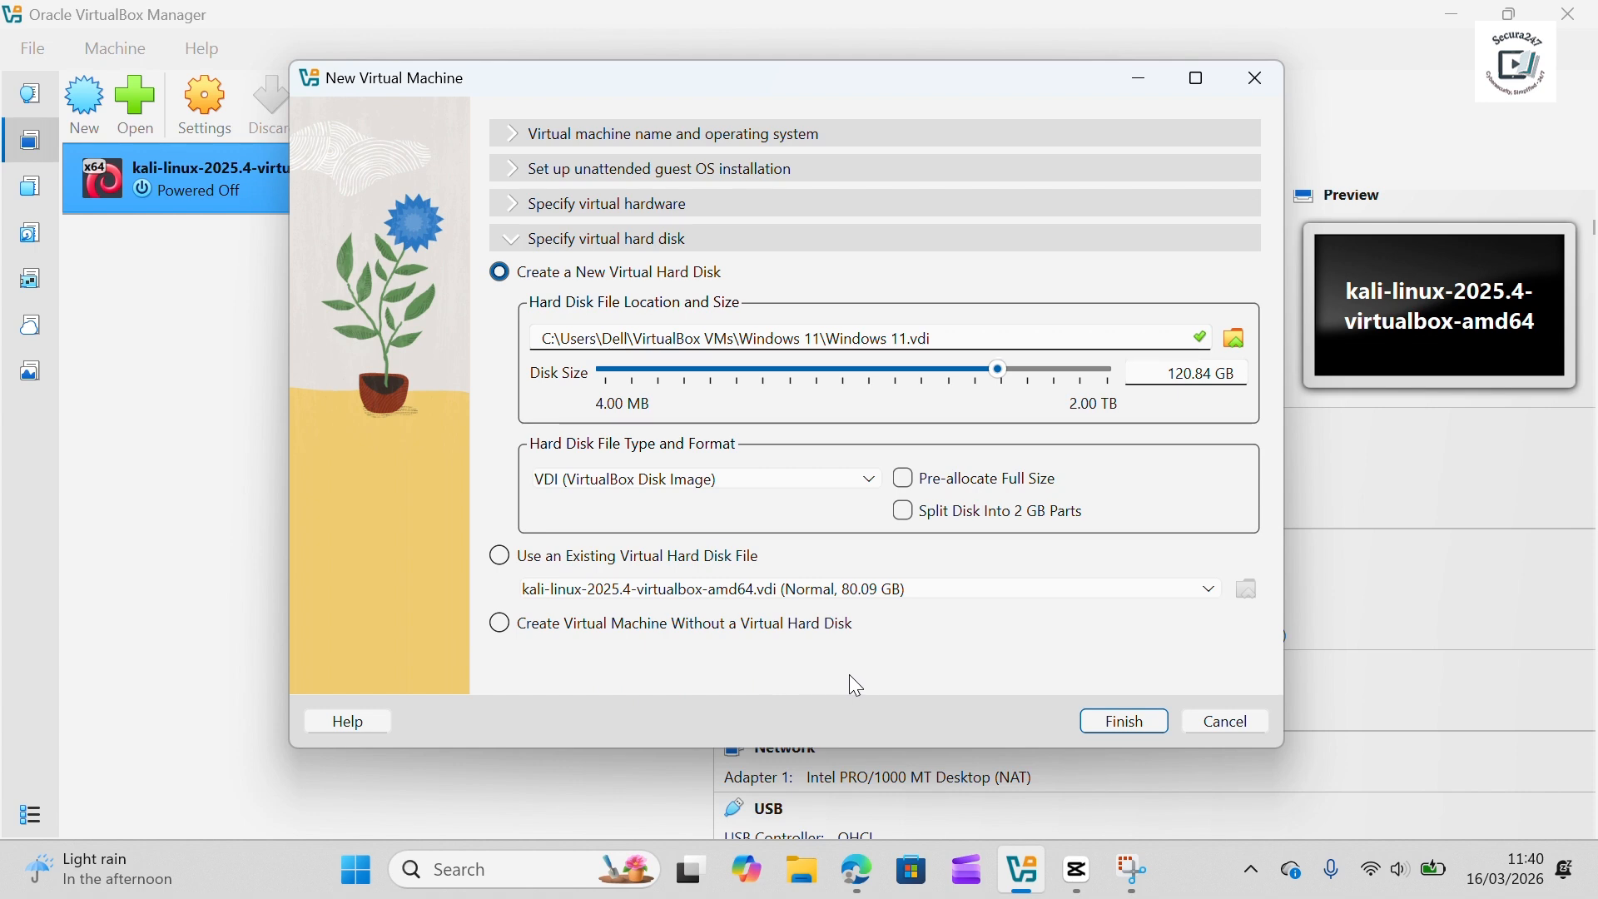
{"action": "left_click", "coordinate": [1117, 717]}
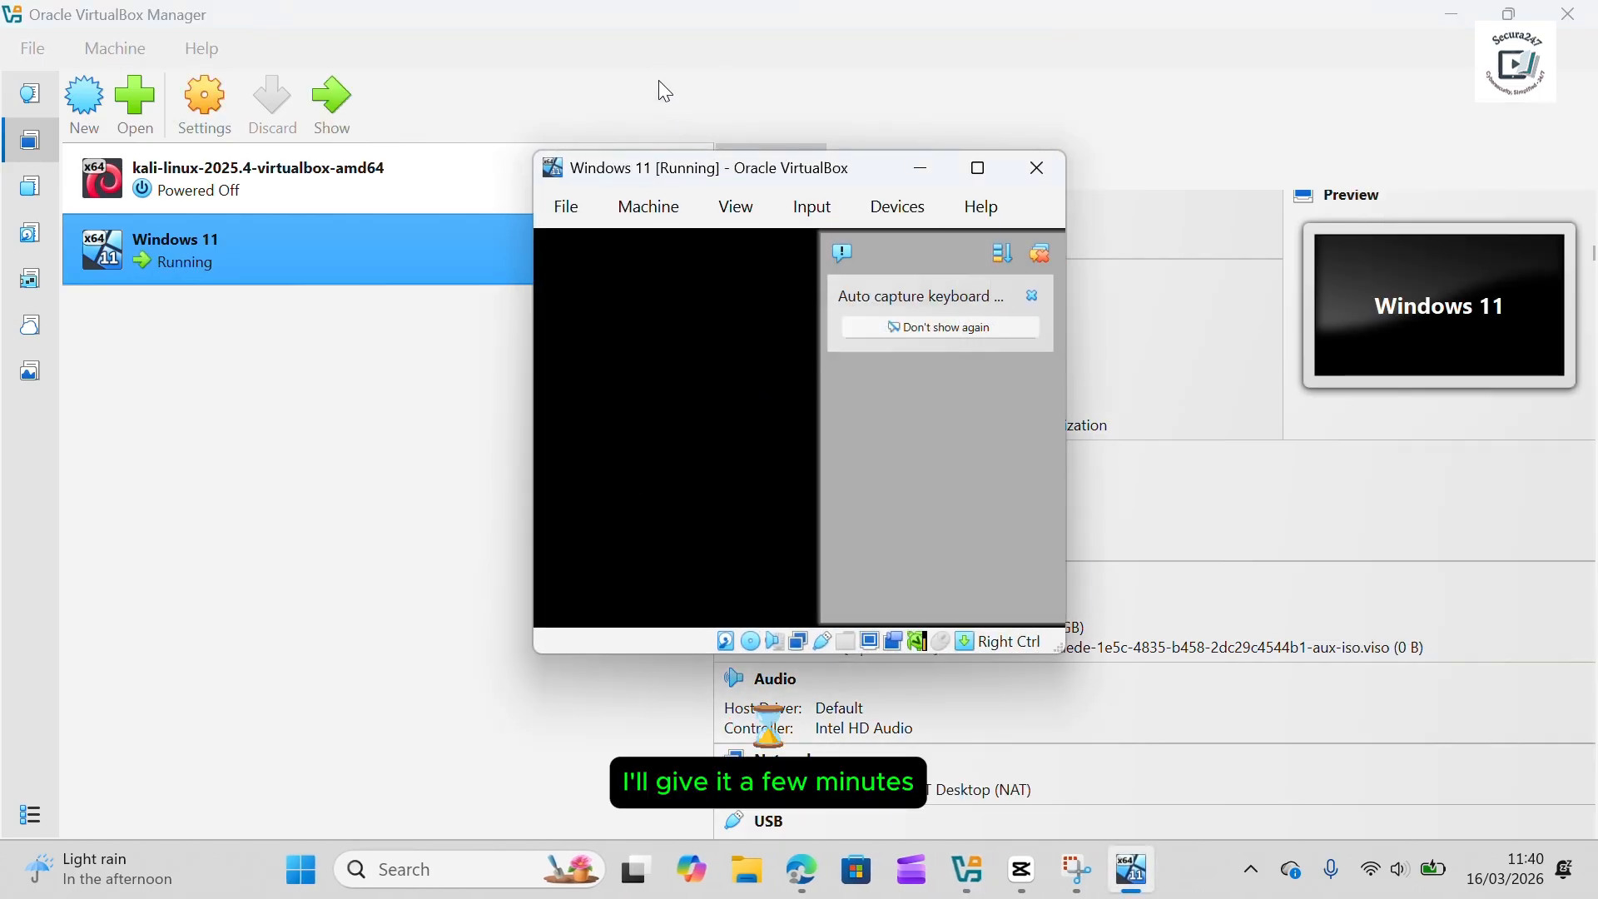
Step: Move the running Windows 11 virtual machine window to a more central place on the desktop
{"action": "left_click", "coordinate": [662, 59]}
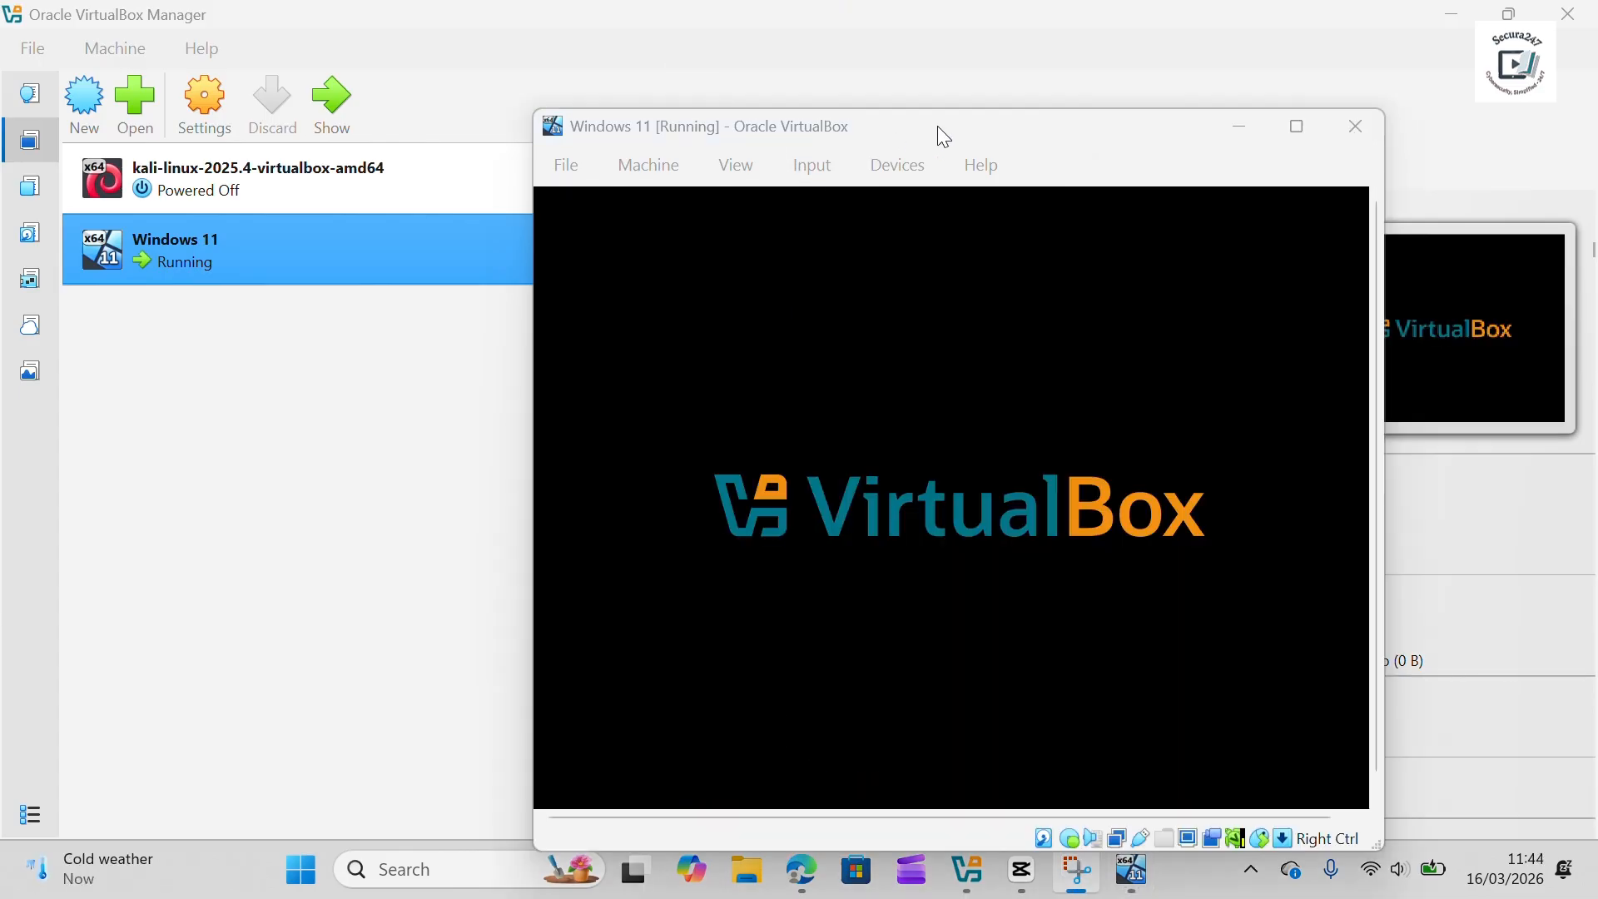
{"action": "left_click_drag", "start_coordinate": [946, 127], "coordinate": [740, 138]}
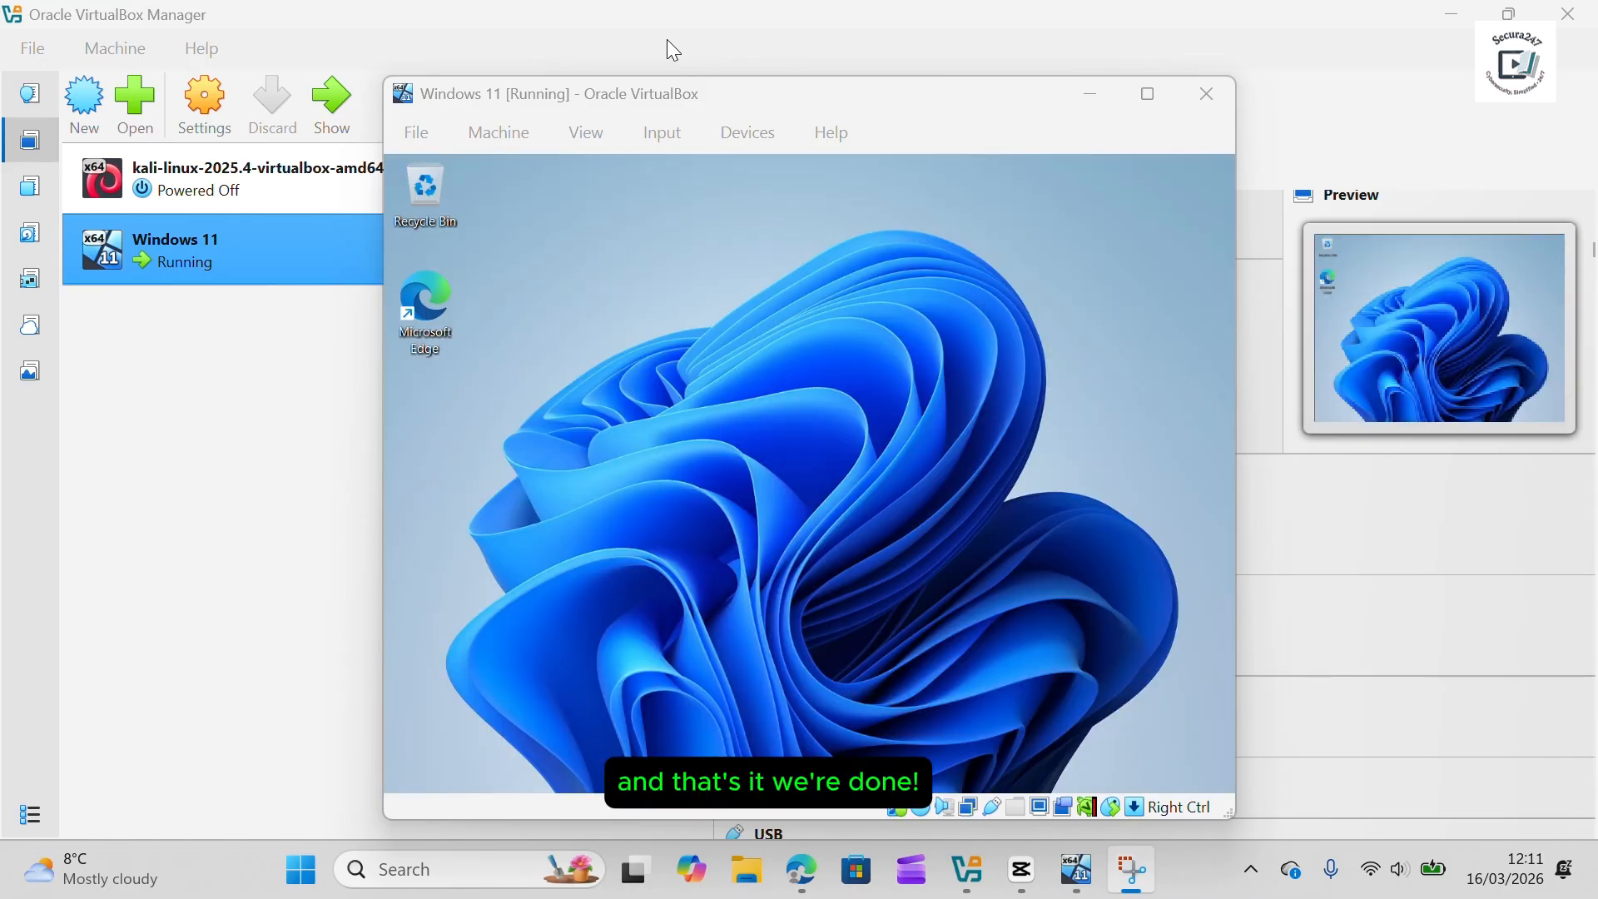
Step: Maximize the running Windows 11 virtual machine window and insert the Guest Additions CD image into the guest
{"action": "left_click", "coordinate": [1148, 97]}
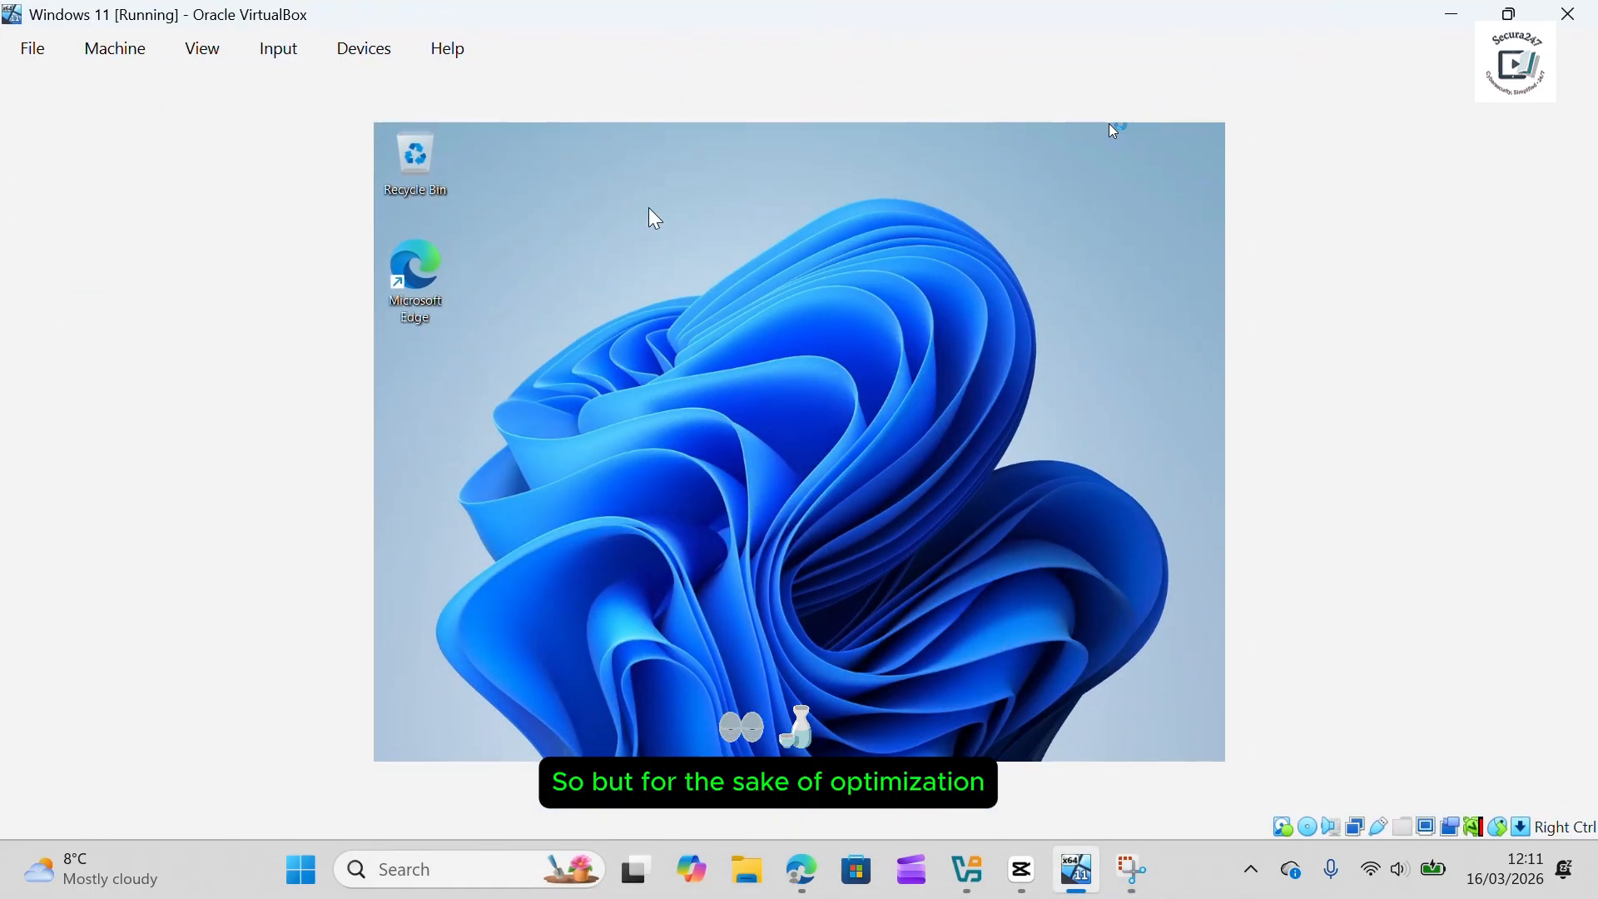
{"action": "left_click", "coordinate": [374, 55]}
{"action": "left_click", "coordinate": [460, 351]}
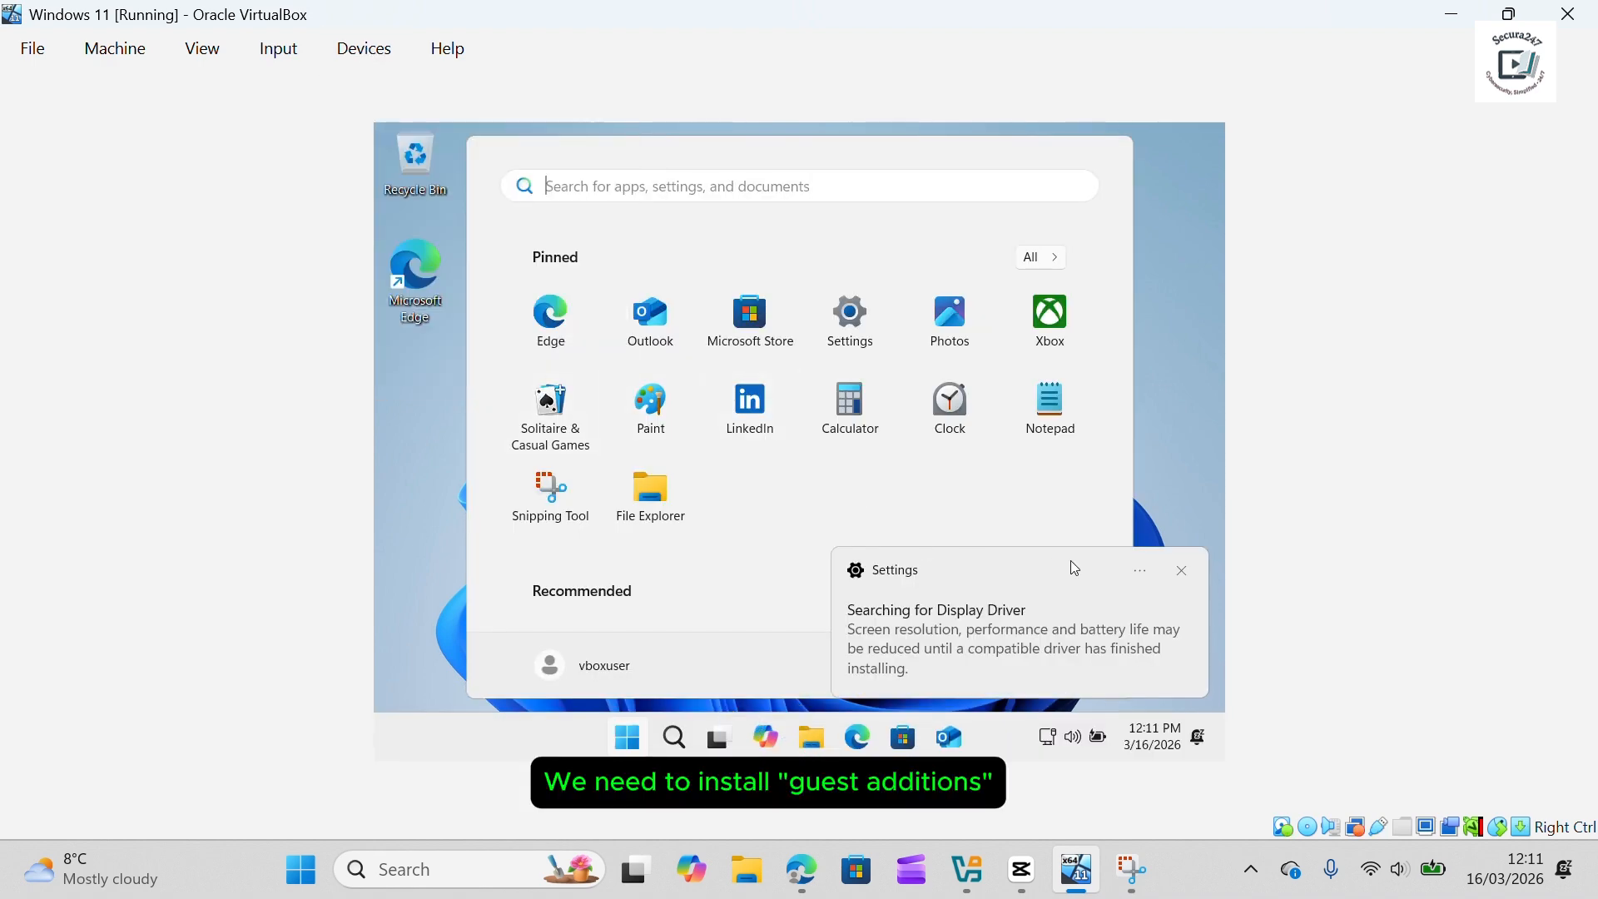
{"action": "left_click", "coordinate": [1185, 572]}
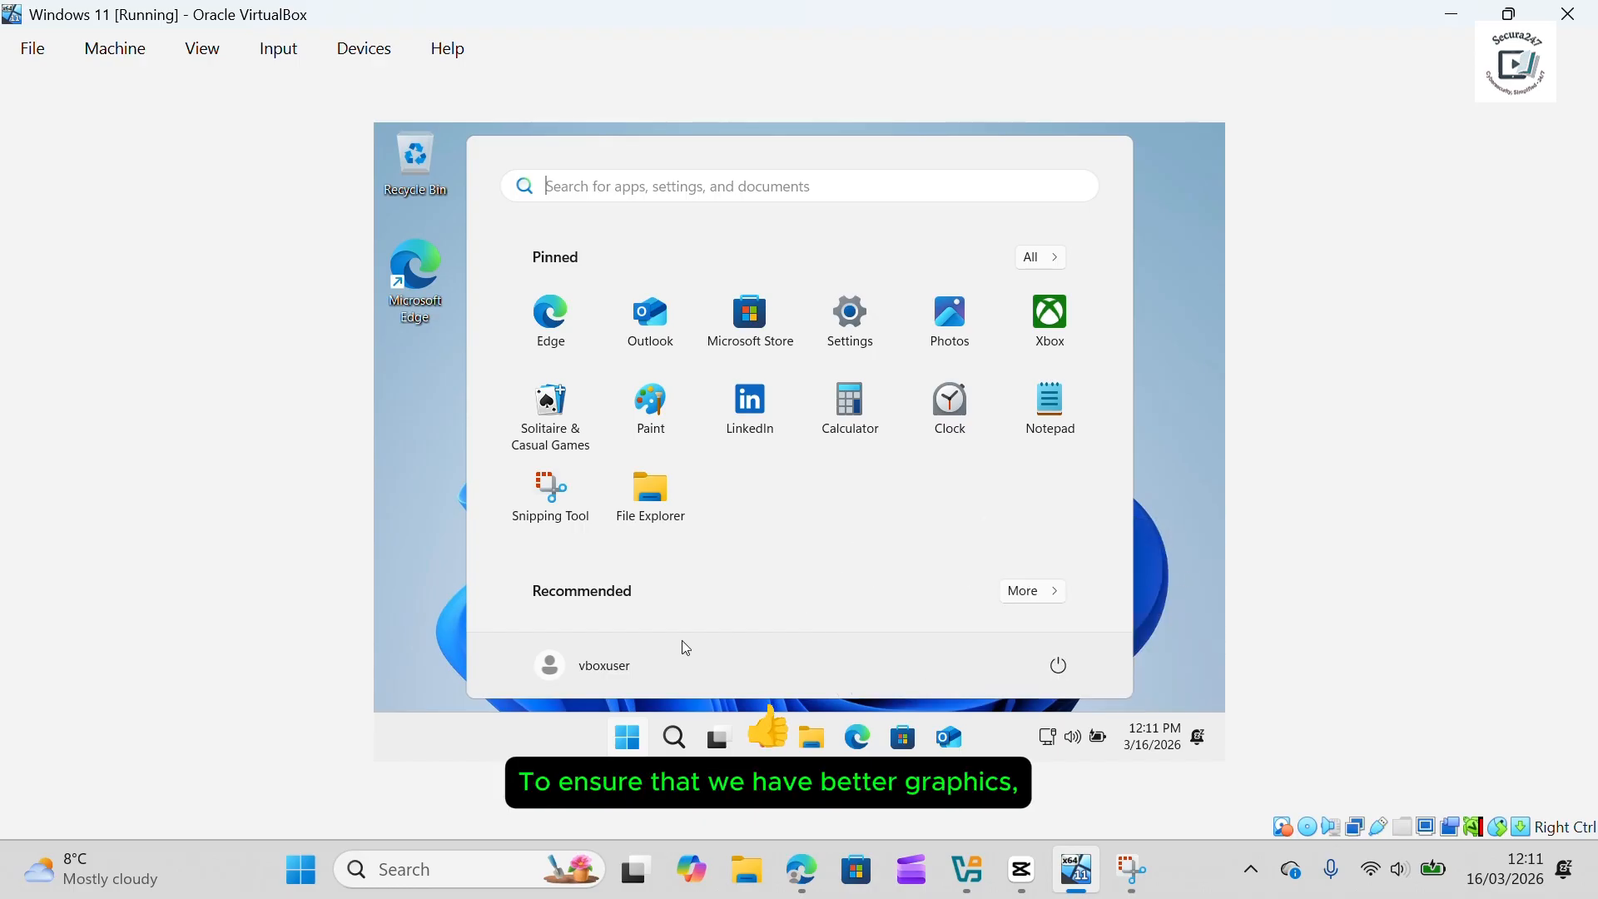
Step: Open the VirtualBox Guest Additions CD drive (D:) from This PC in the guest's File Explorer
{"action": "left_click", "coordinate": [812, 747]}
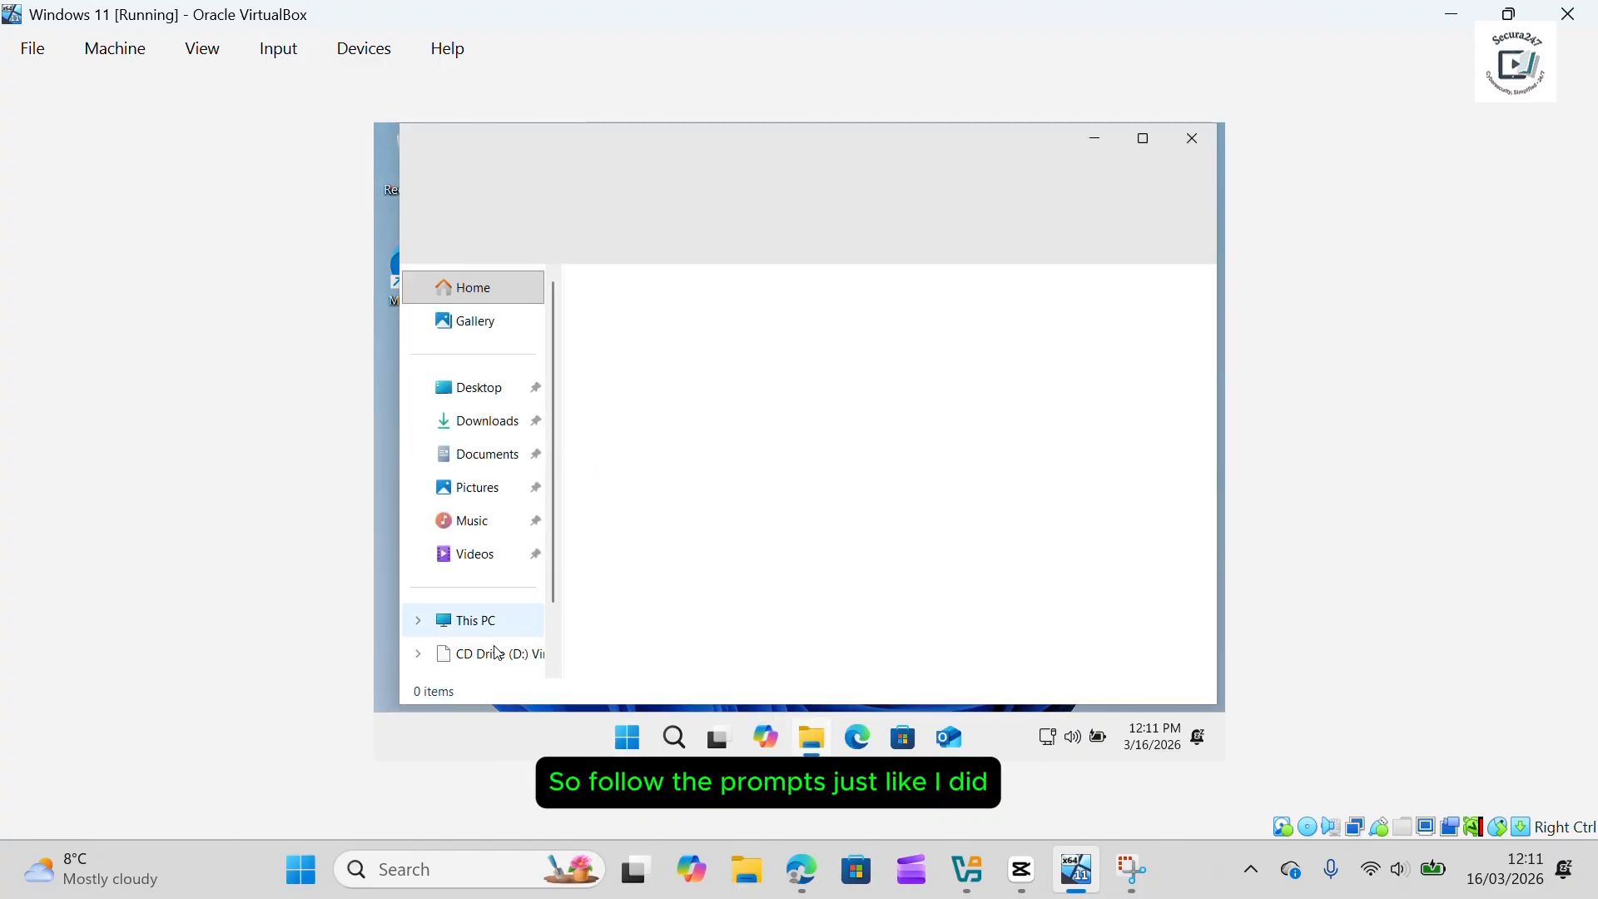
{"action": "left_click", "coordinate": [464, 621]}
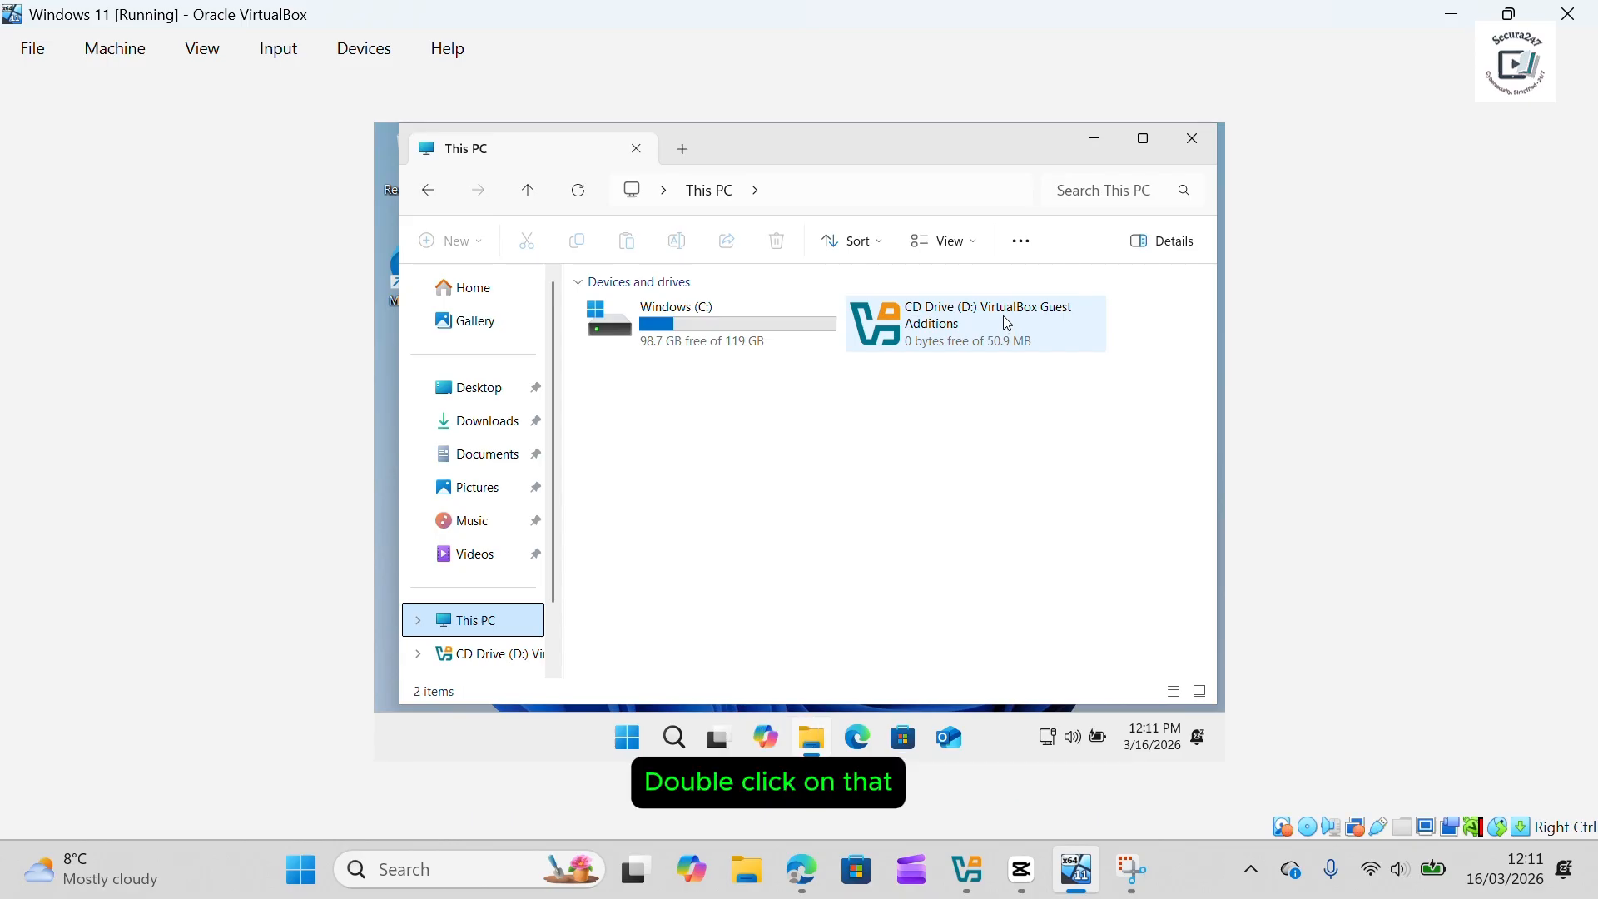
{"action": "left_click", "coordinate": [1009, 324]}
{"action": "double_click", "coordinate": [1004, 318]}
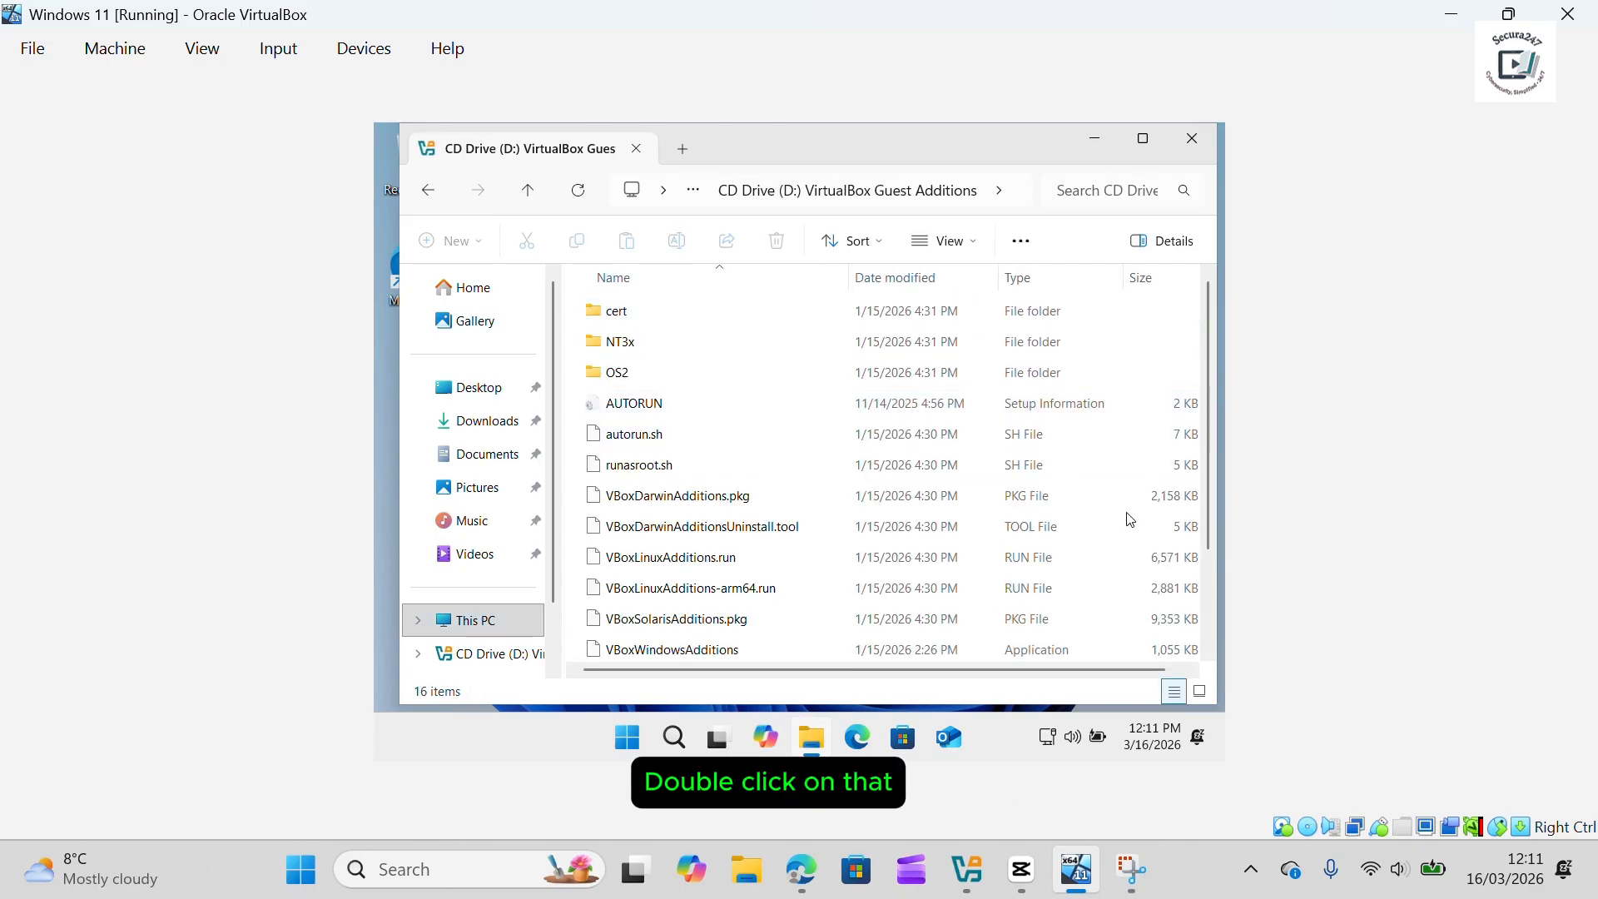
Step: Run VBoxWindowsAdditions-amd64, allow it to make changes to the device, and bring its setup window to the front
{"action": "scroll", "coordinate": [1206, 593], "scroll_direction": "down", "scroll_amount": 2}
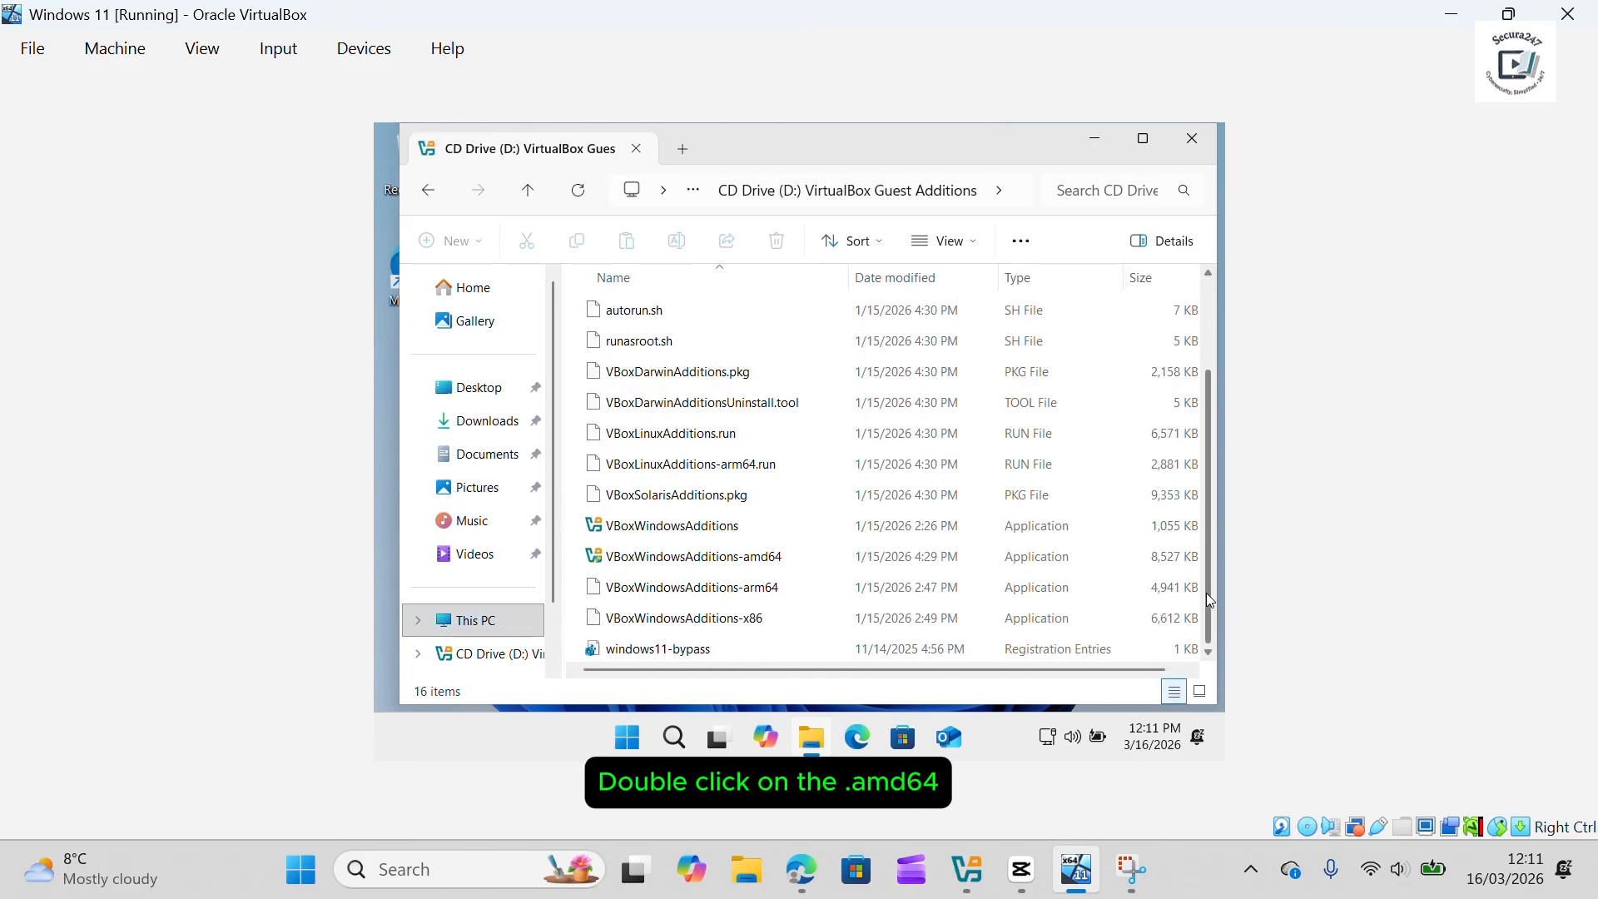
{"action": "left_click", "coordinate": [777, 569]}
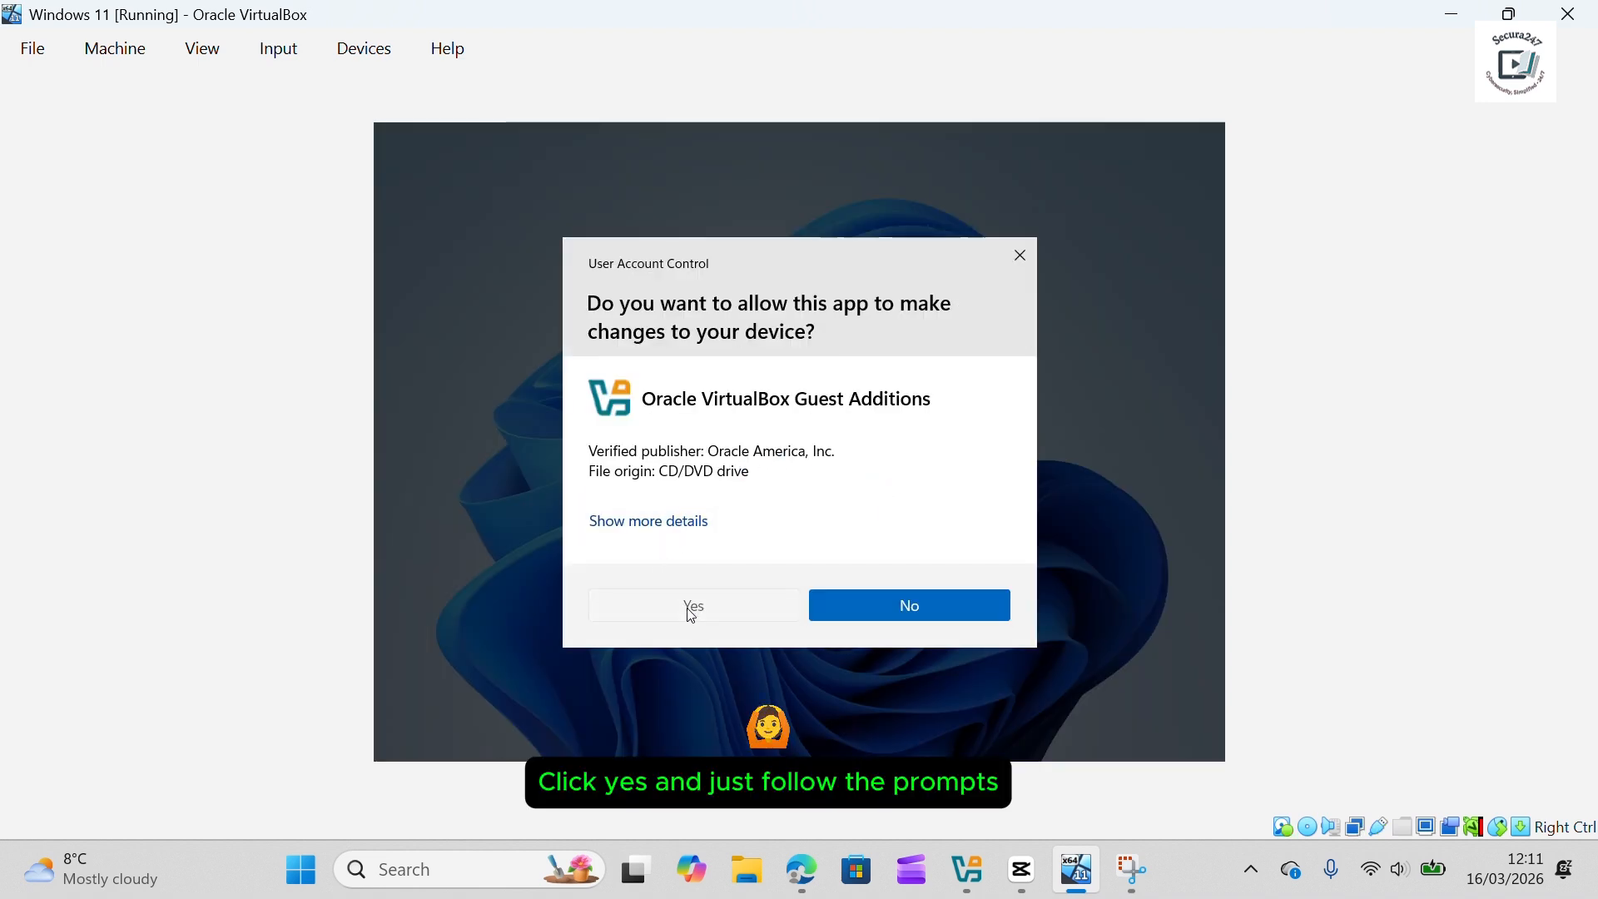
{"action": "left_click", "coordinate": [691, 615]}
{"action": "key", "text": "super"}
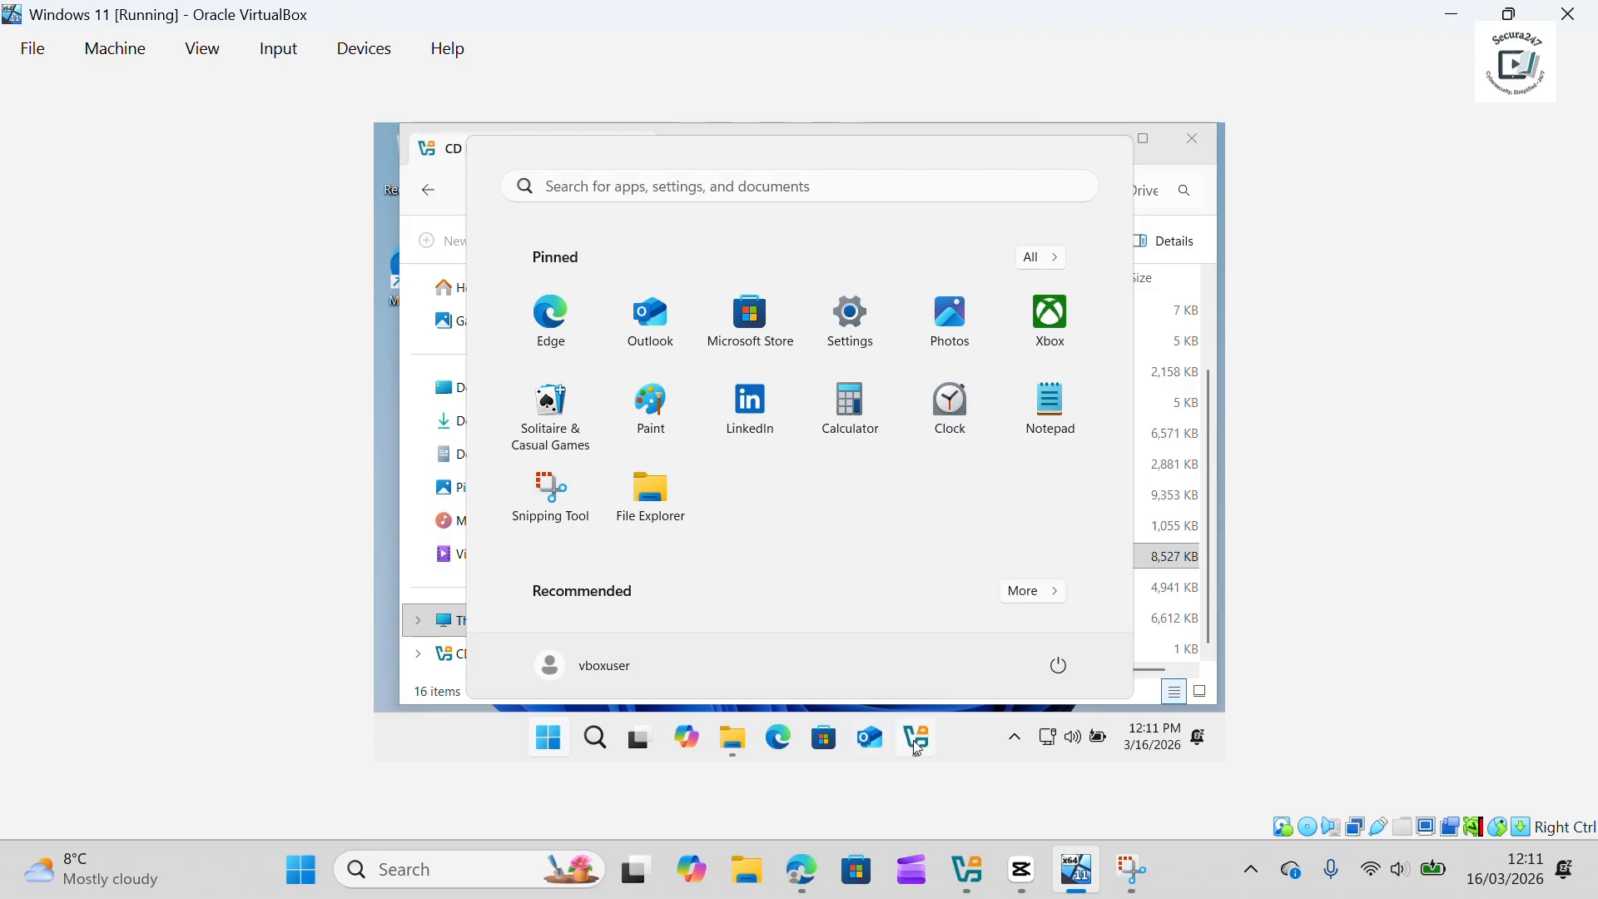
{"action": "left_click", "coordinate": [918, 739]}
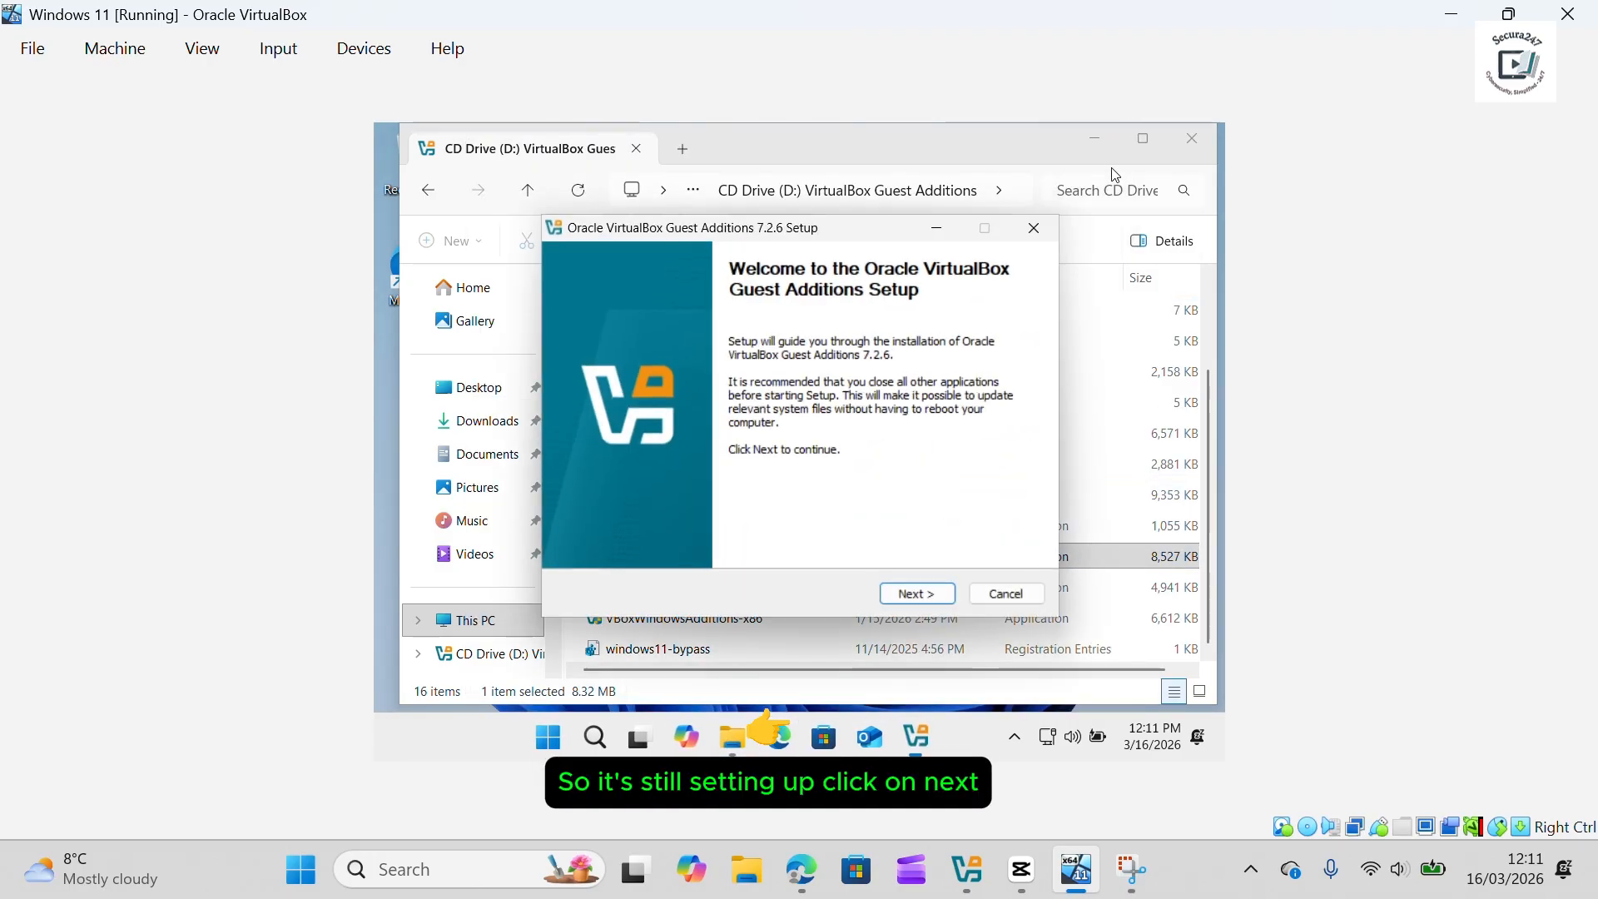
Step: Install VirtualBox Guest Additions 7.2.6 in the default destination folder and finish the setup with Reboot now
{"action": "left_click", "coordinate": [932, 596]}
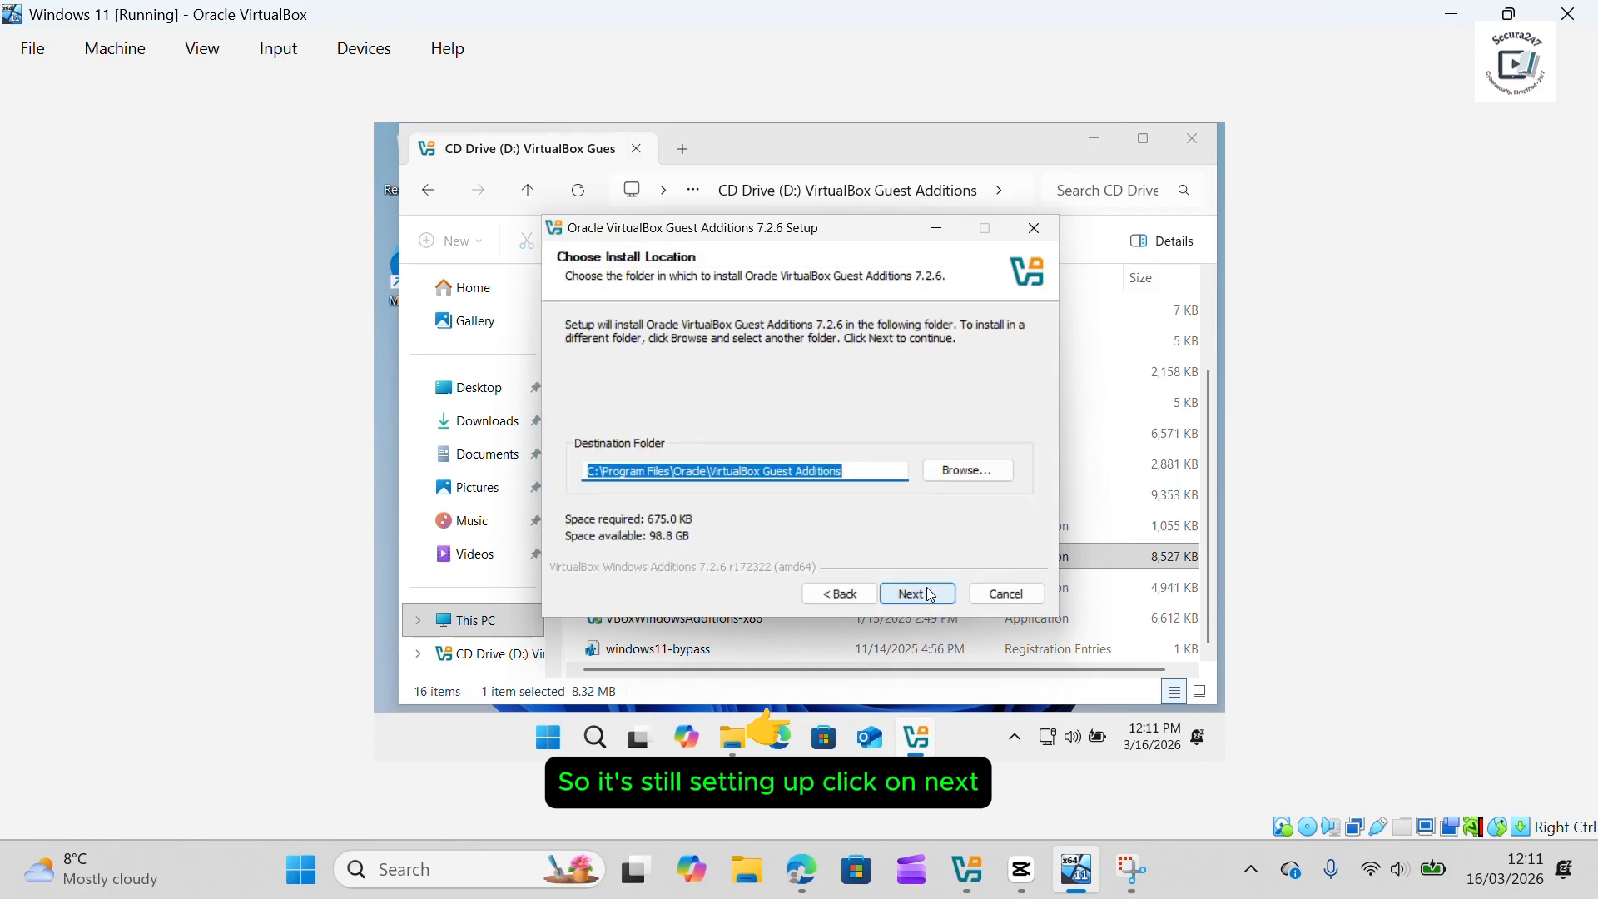
{"action": "left_click", "coordinate": [928, 599]}
{"action": "left_click", "coordinate": [929, 596]}
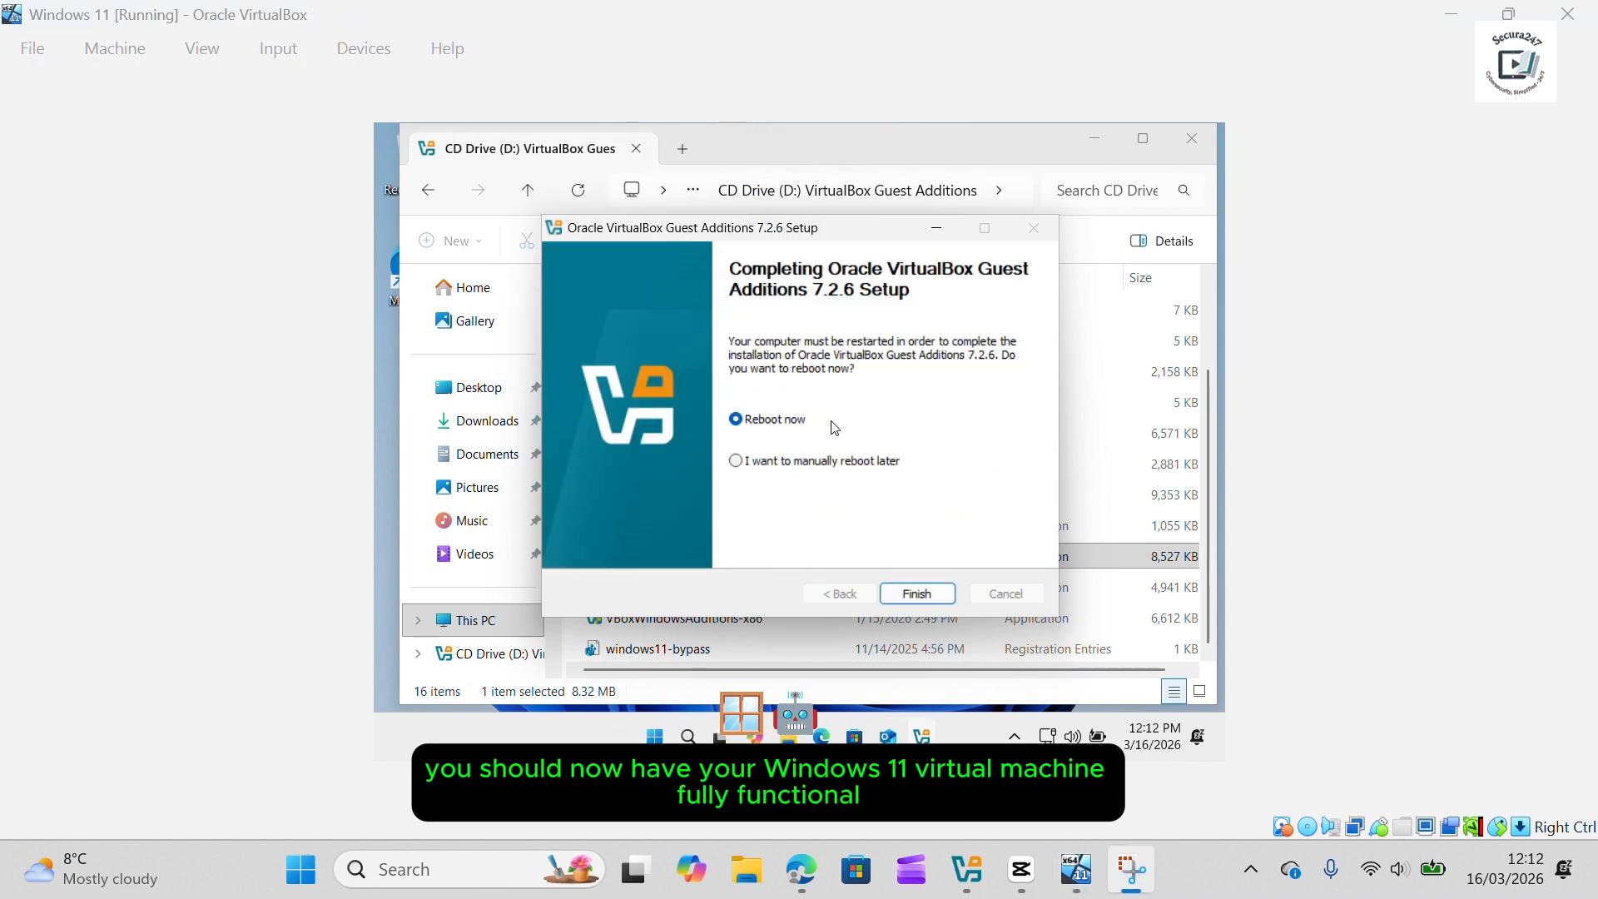
{"action": "left_click", "coordinate": [922, 594]}
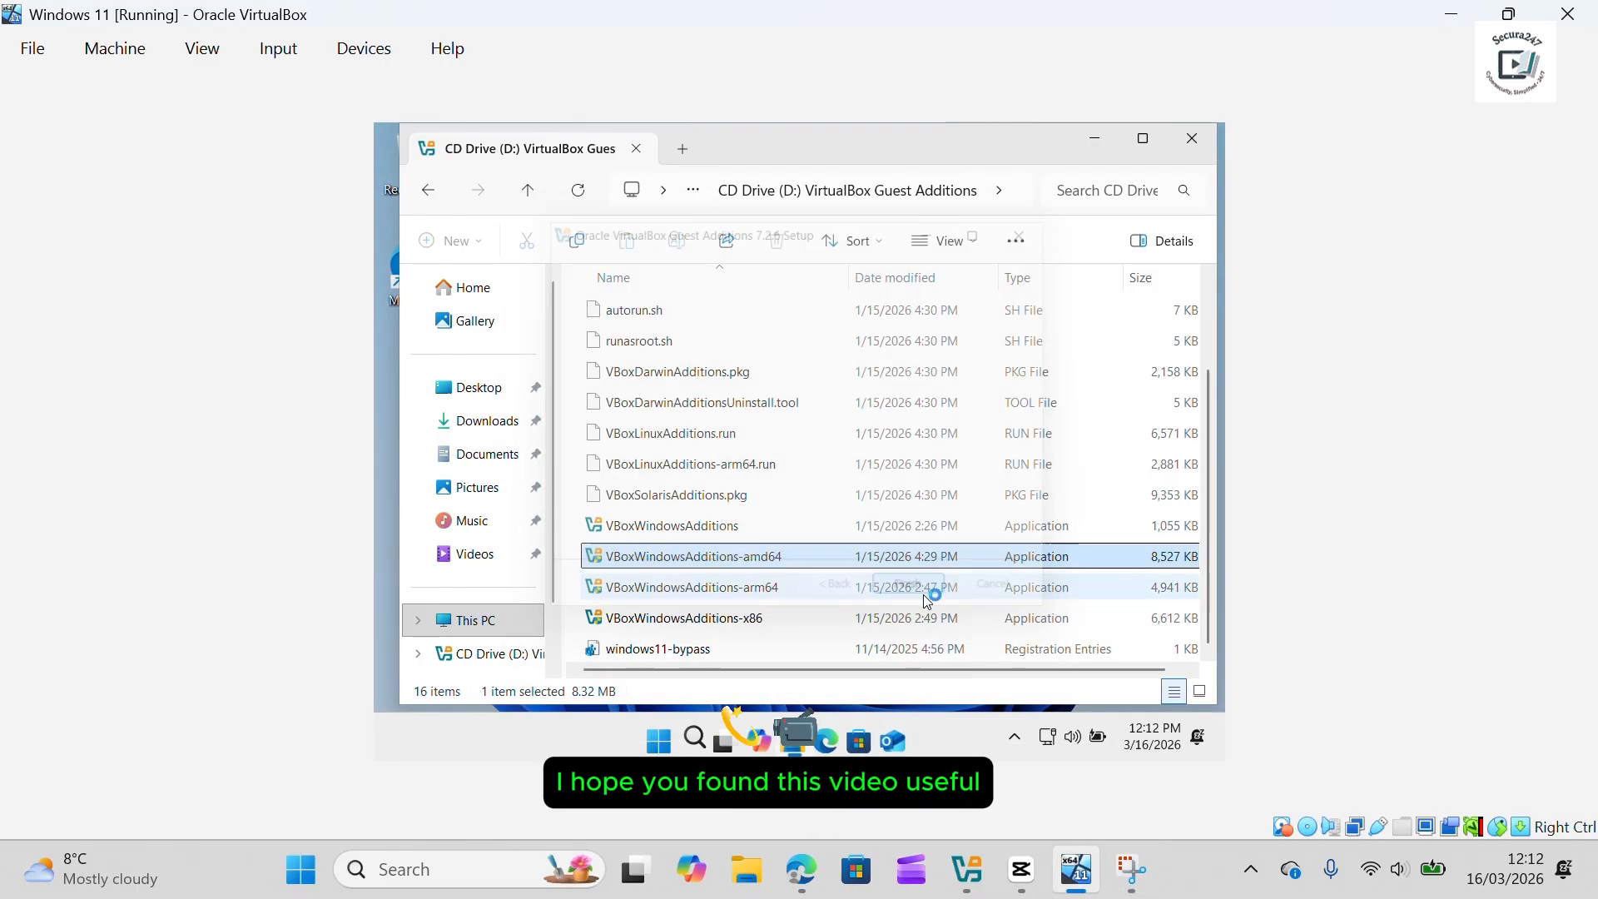